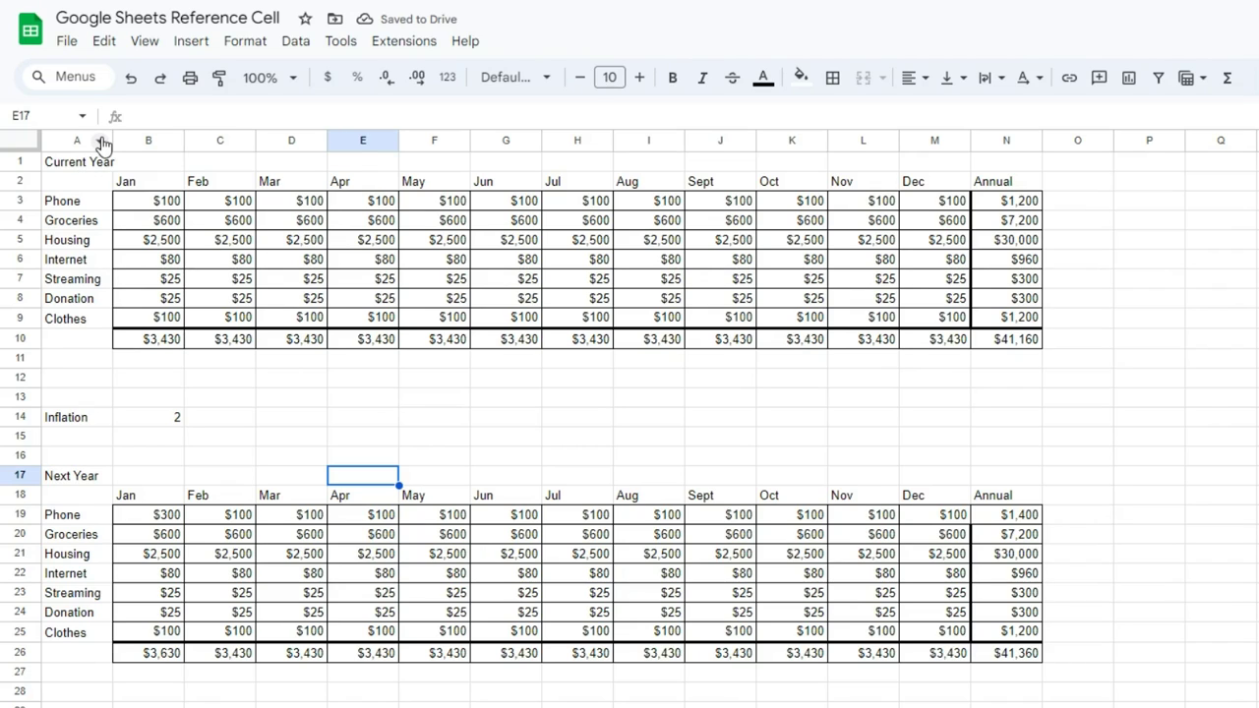
Examine the January total's SUM formula over B3:B9 in the Current Year table and compare that table with the Next Year one.
left_click(139, 343)
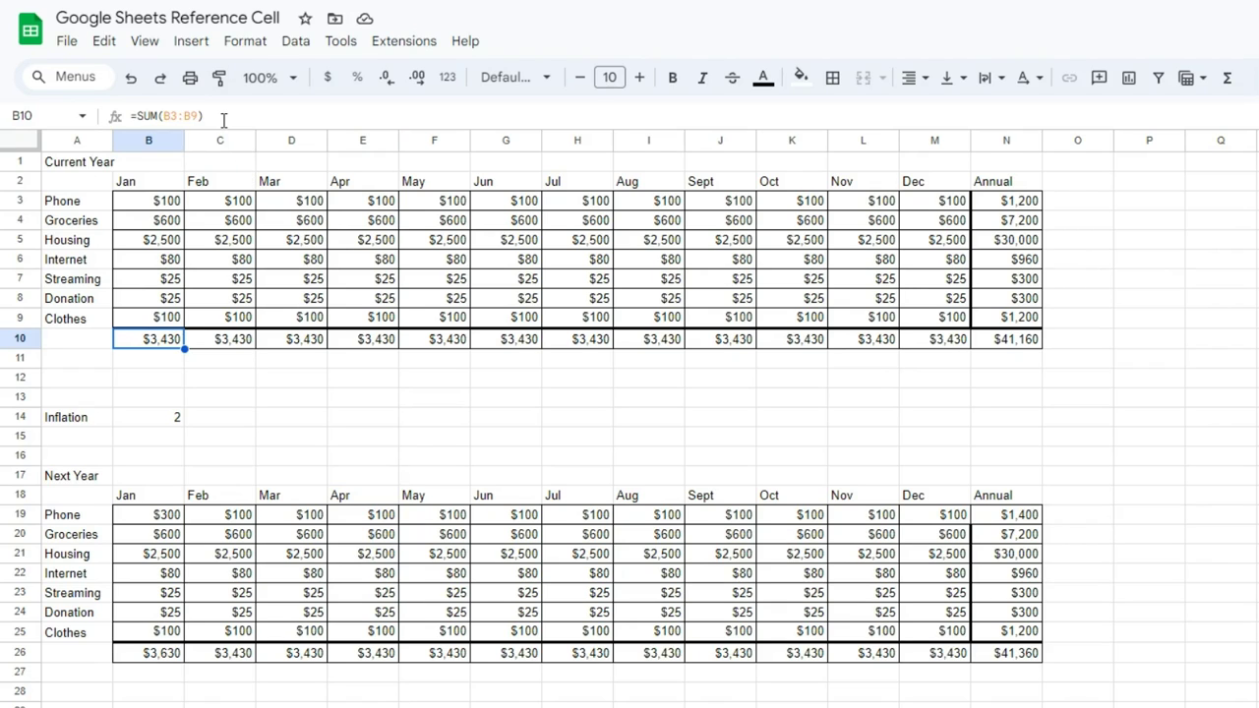
left_click_drag(167, 115, 199, 117)
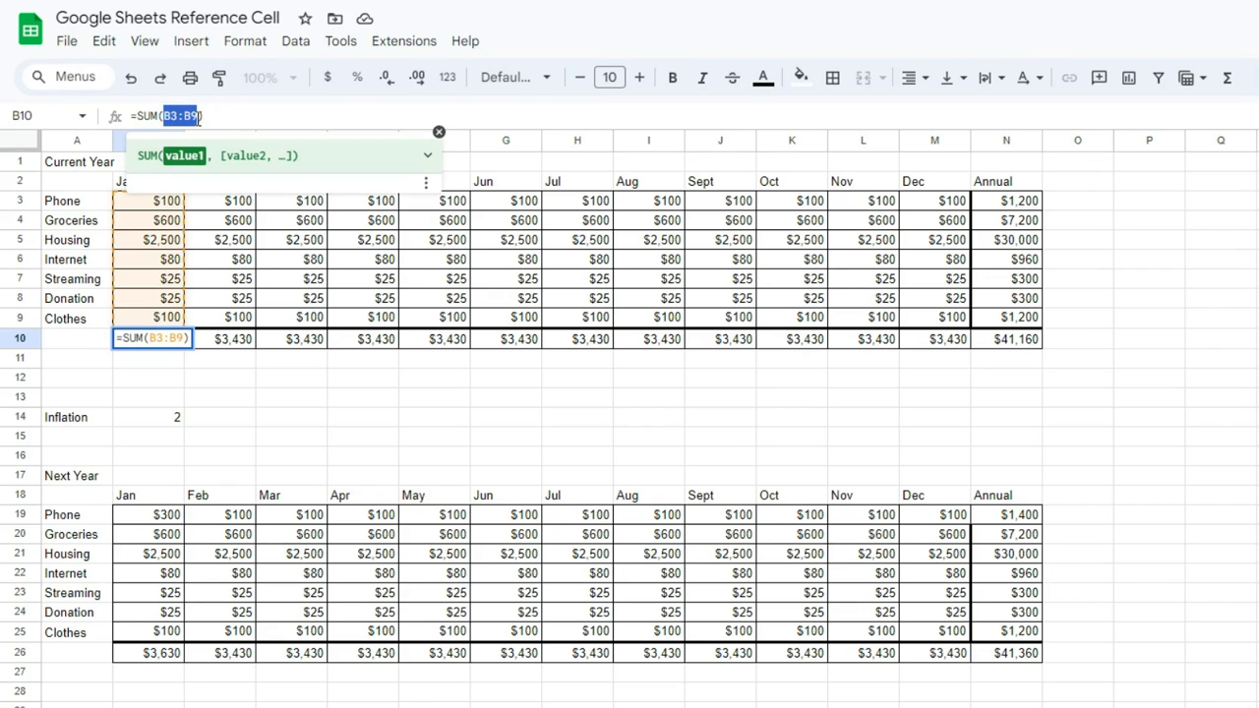
key("Escape")
left_click_drag(148, 200, 155, 317)
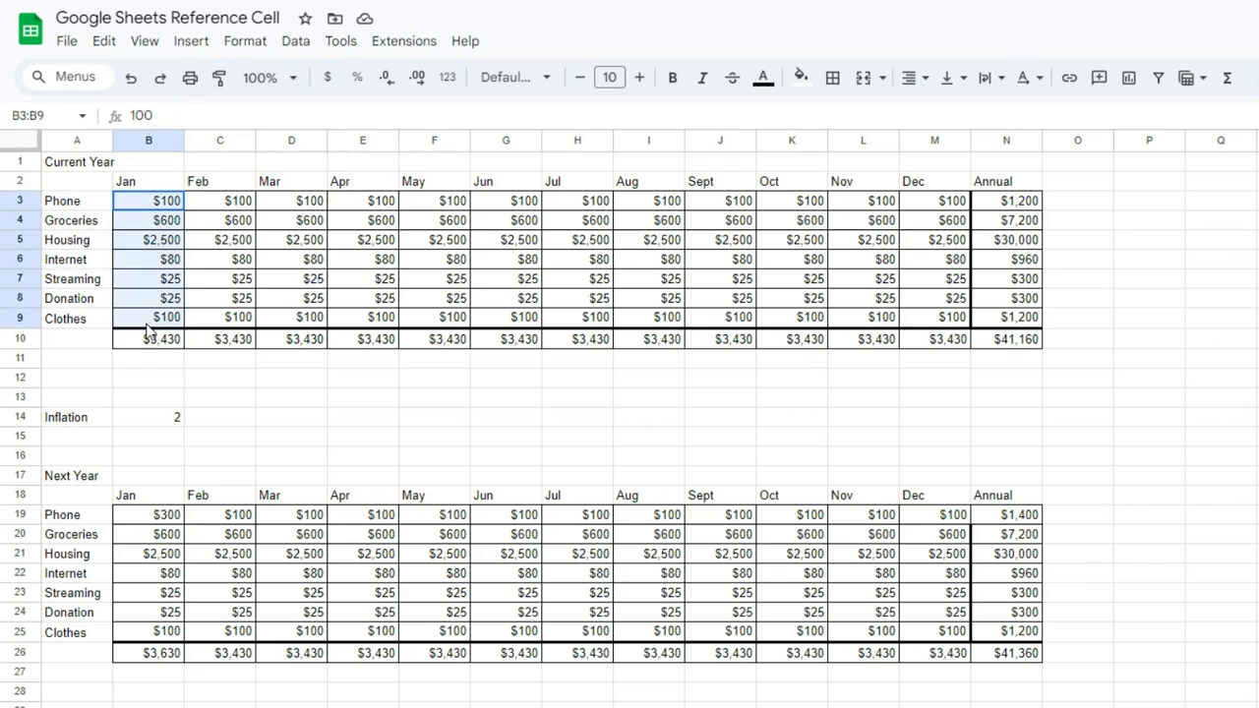
left_click(160, 339)
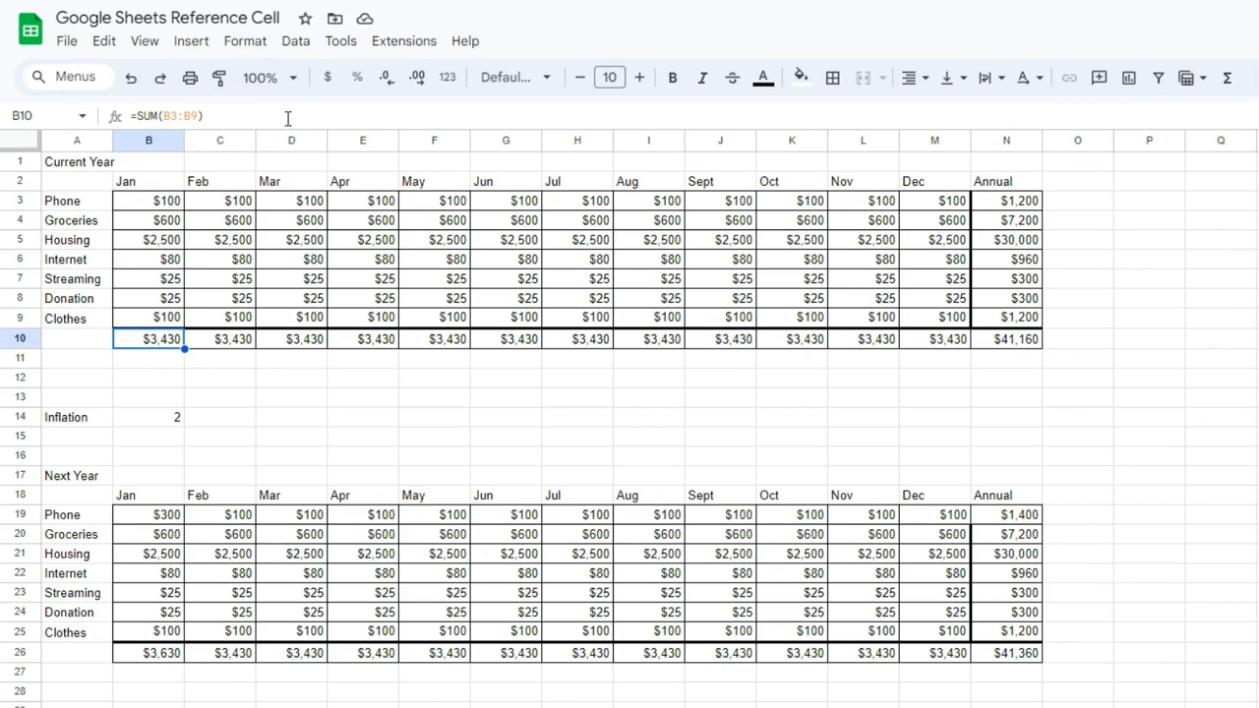
left_click_drag(84, 163, 1029, 346)
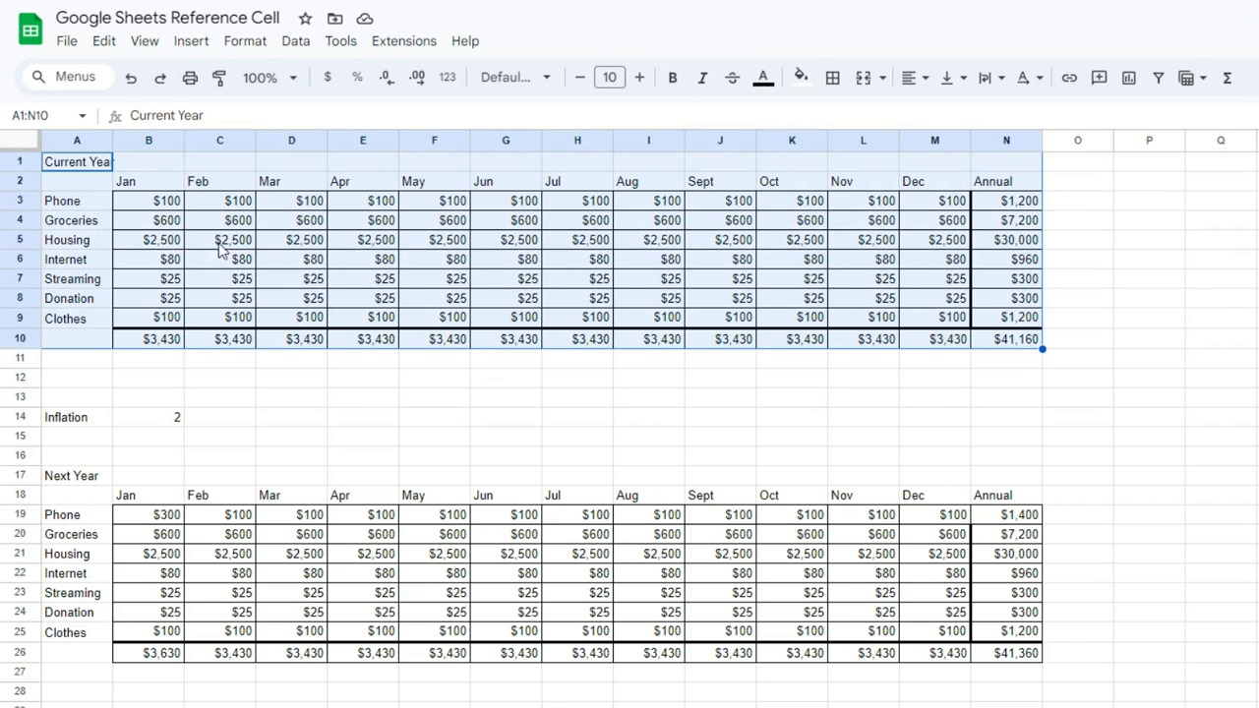
left_click_drag(71, 480, 1042, 665)
left_click(147, 203)
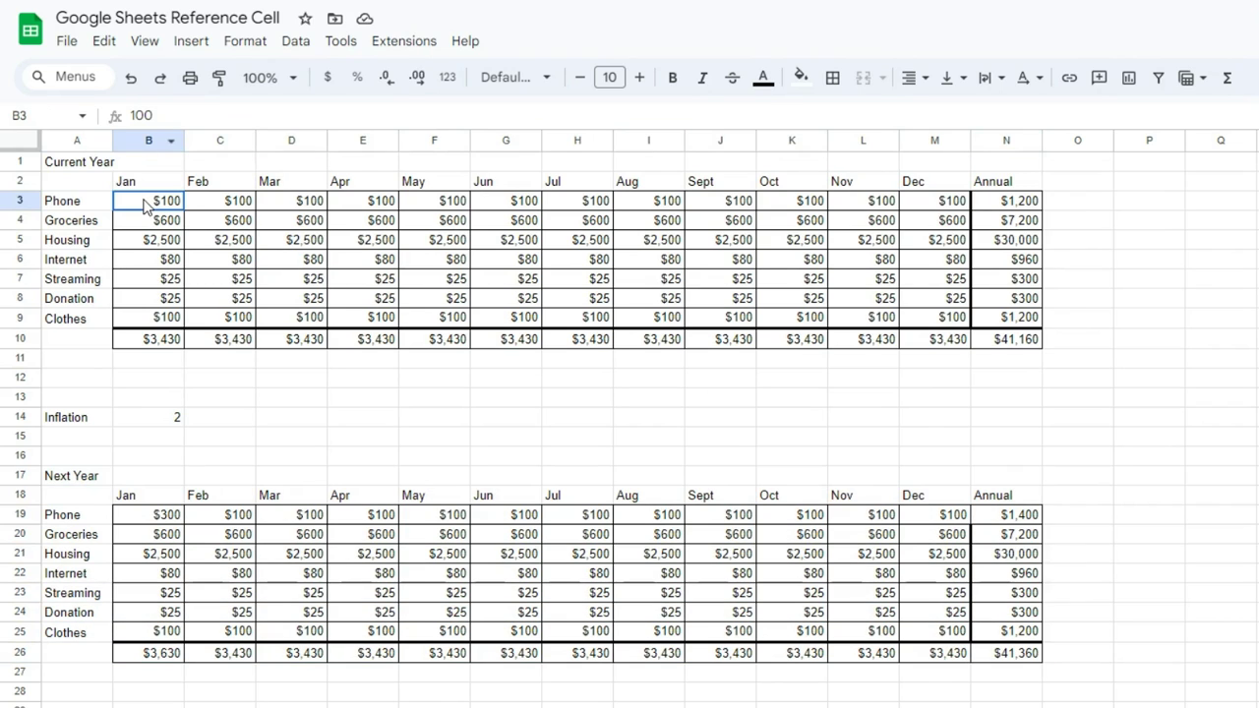
Set the inflation rate in B14 to 2.00%, formatted as a percentage.
left_click(161, 417)
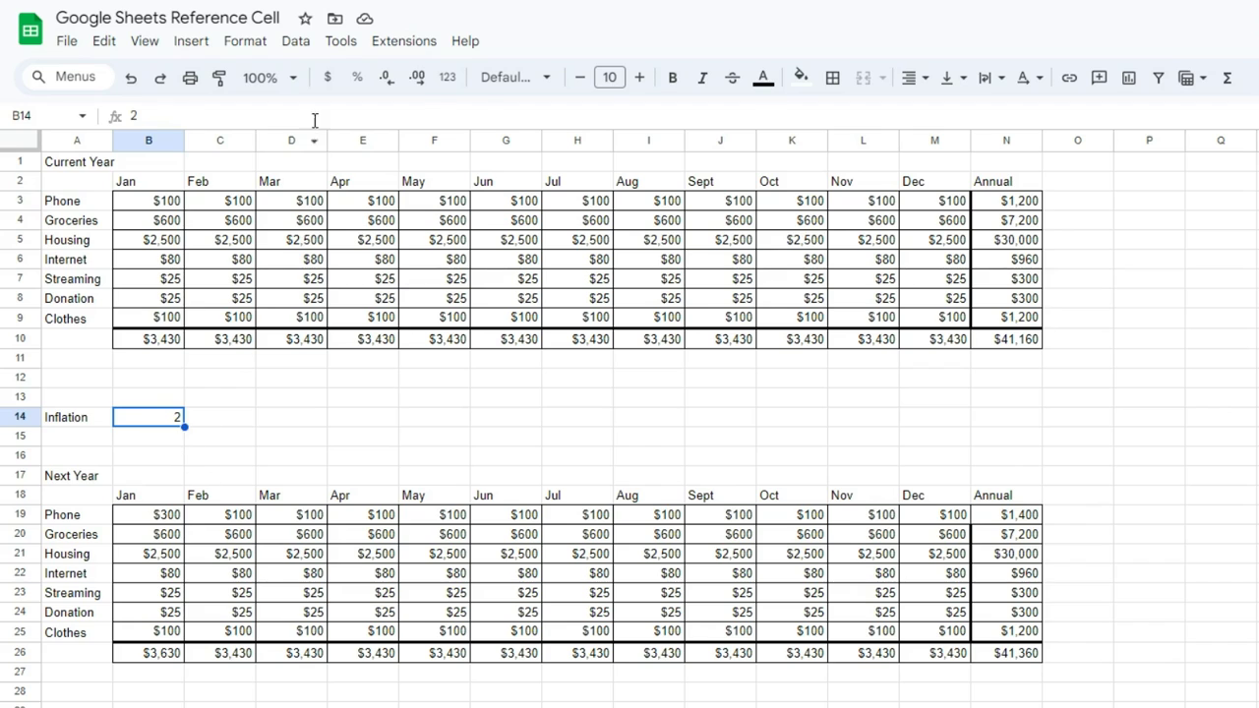
left_click(357, 76)
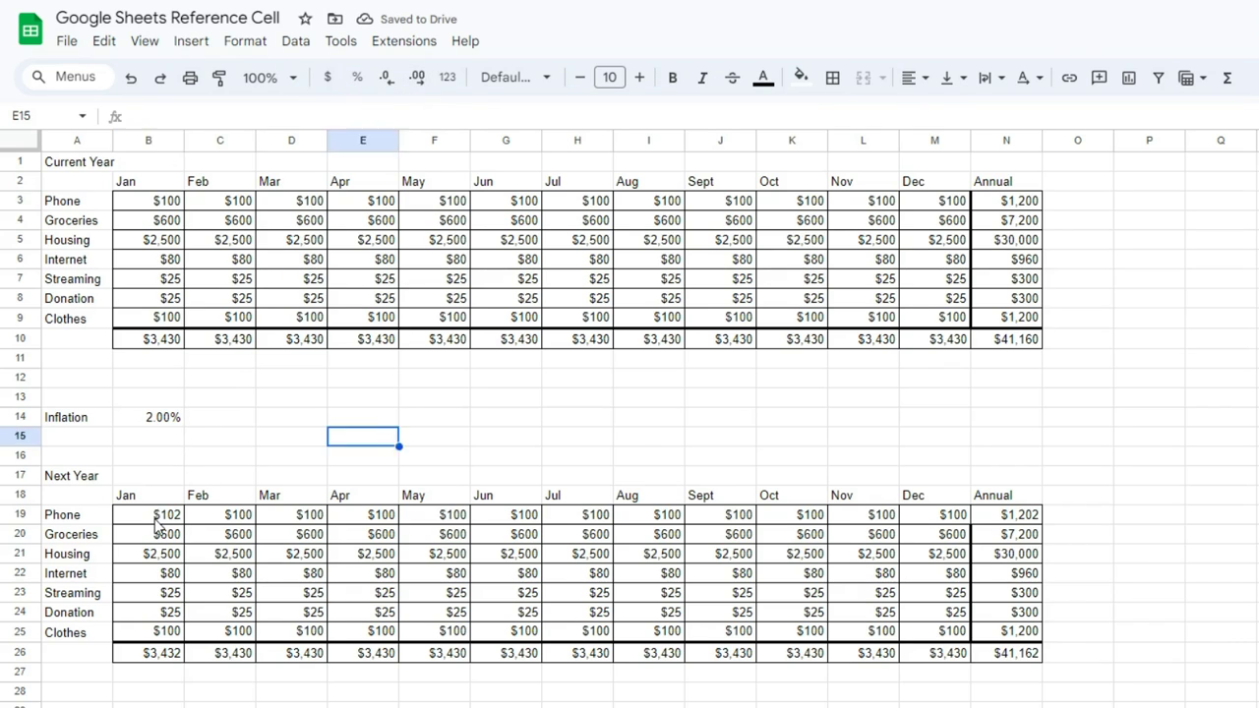
Examine the references to B3 and B14 in the Next Year January Phone formula in B19.
left_click(157, 519)
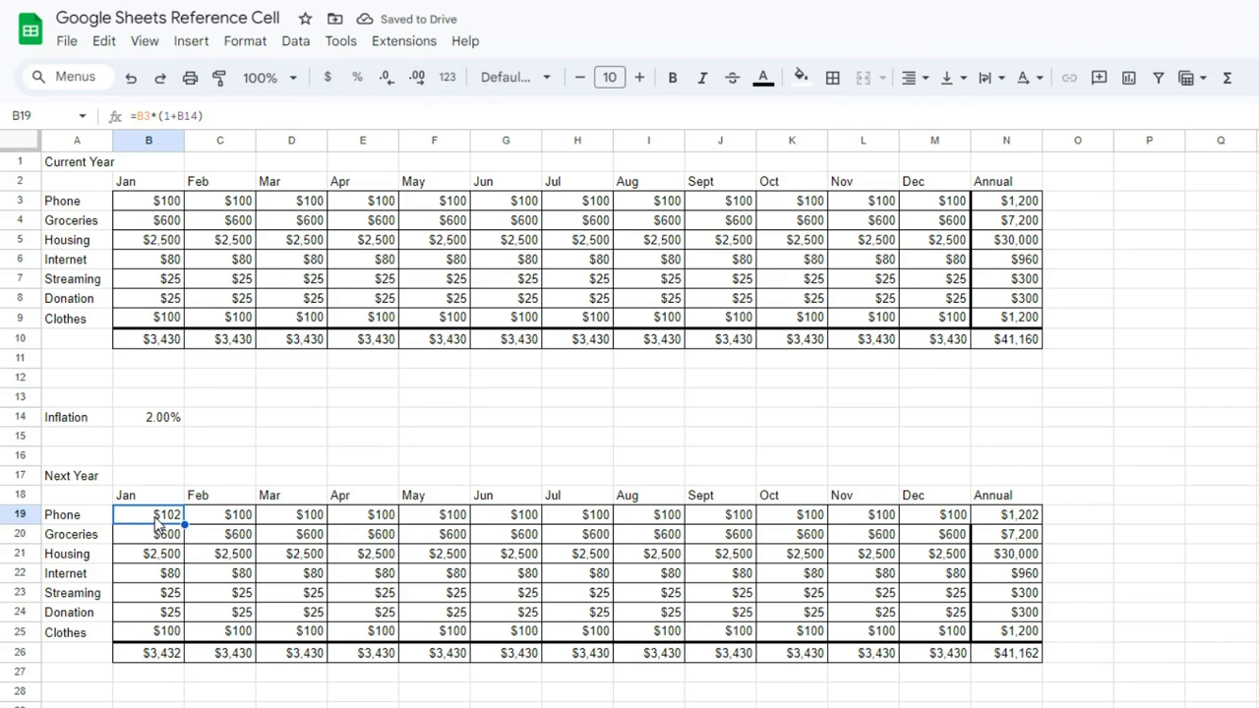
left_click(134, 115)
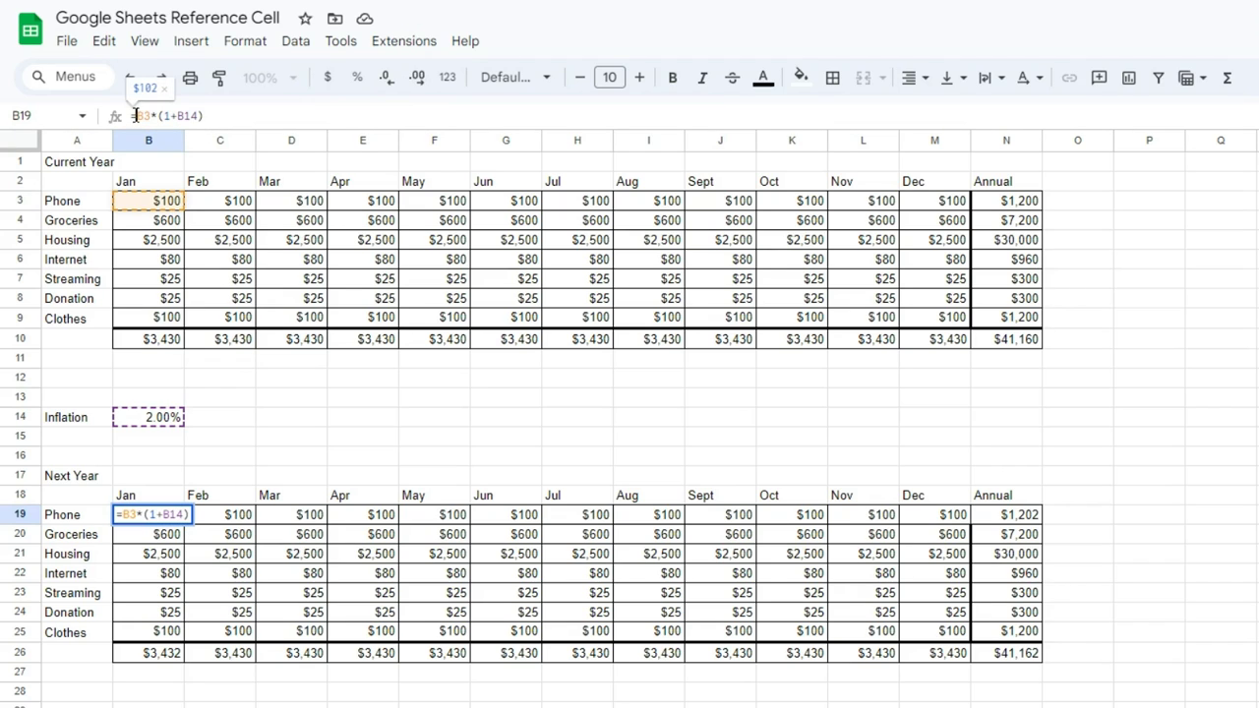
left_click_drag(134, 115, 150, 115)
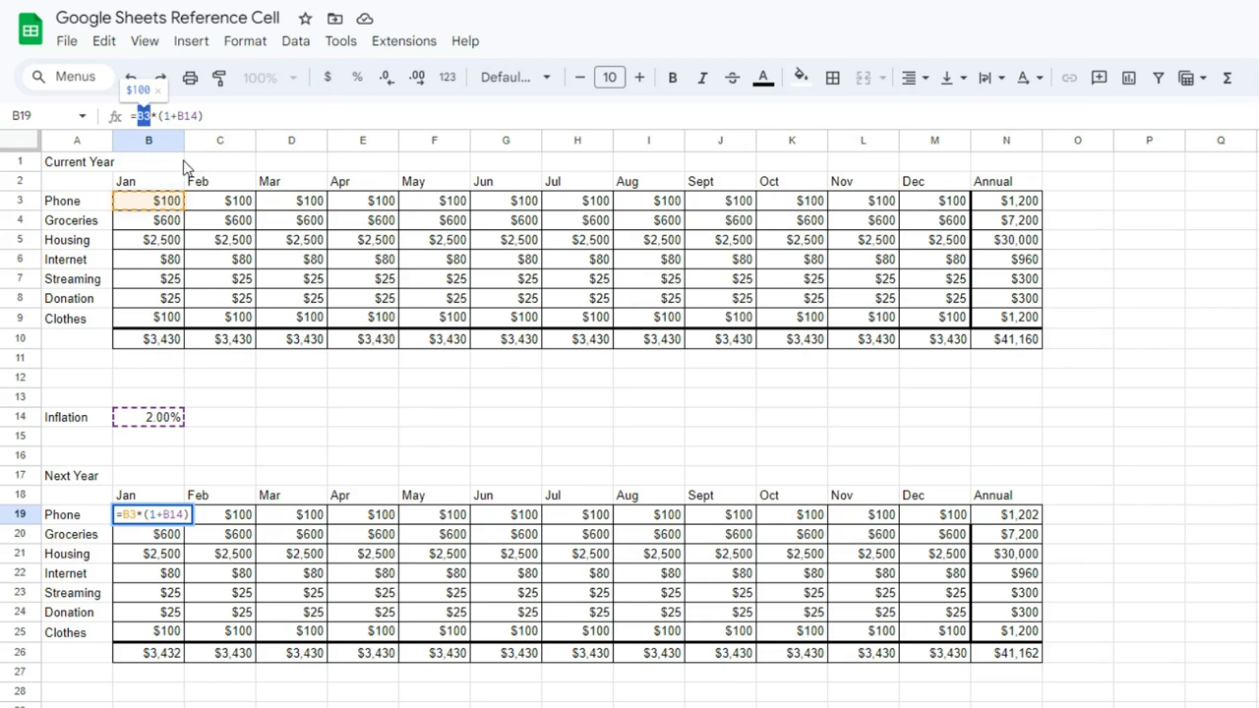
left_click_drag(165, 116, 204, 115)
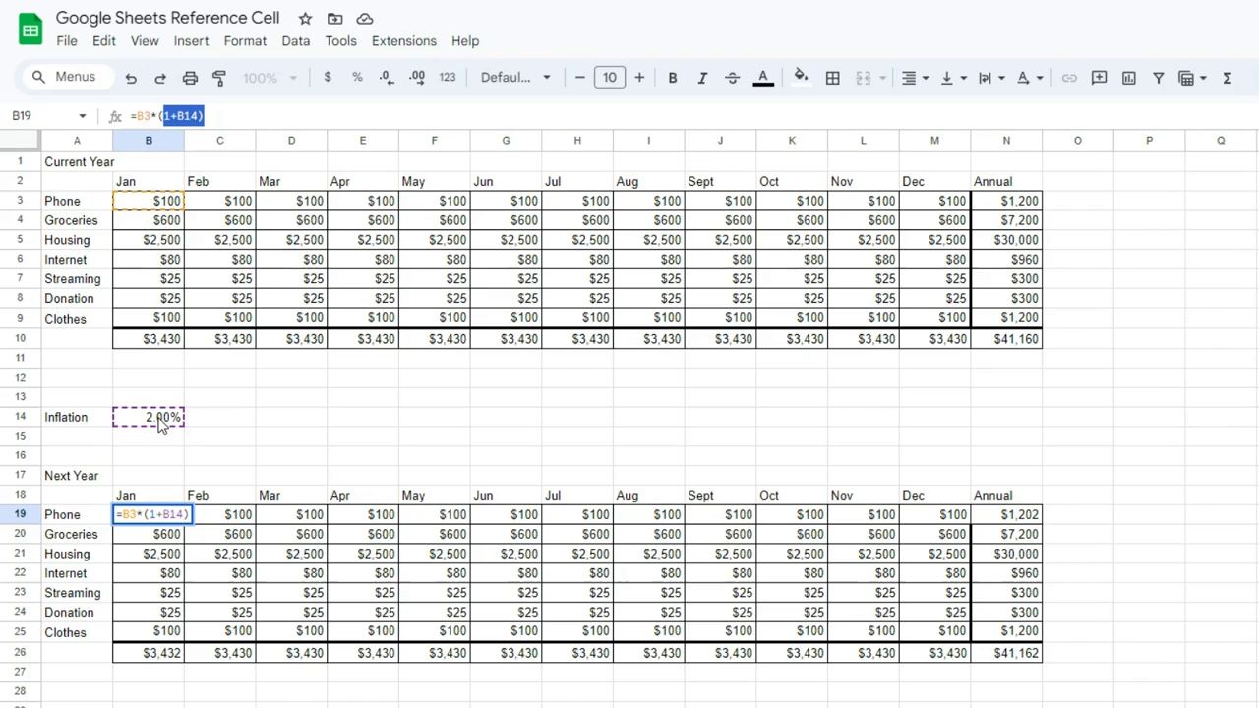
double_click(181, 514)
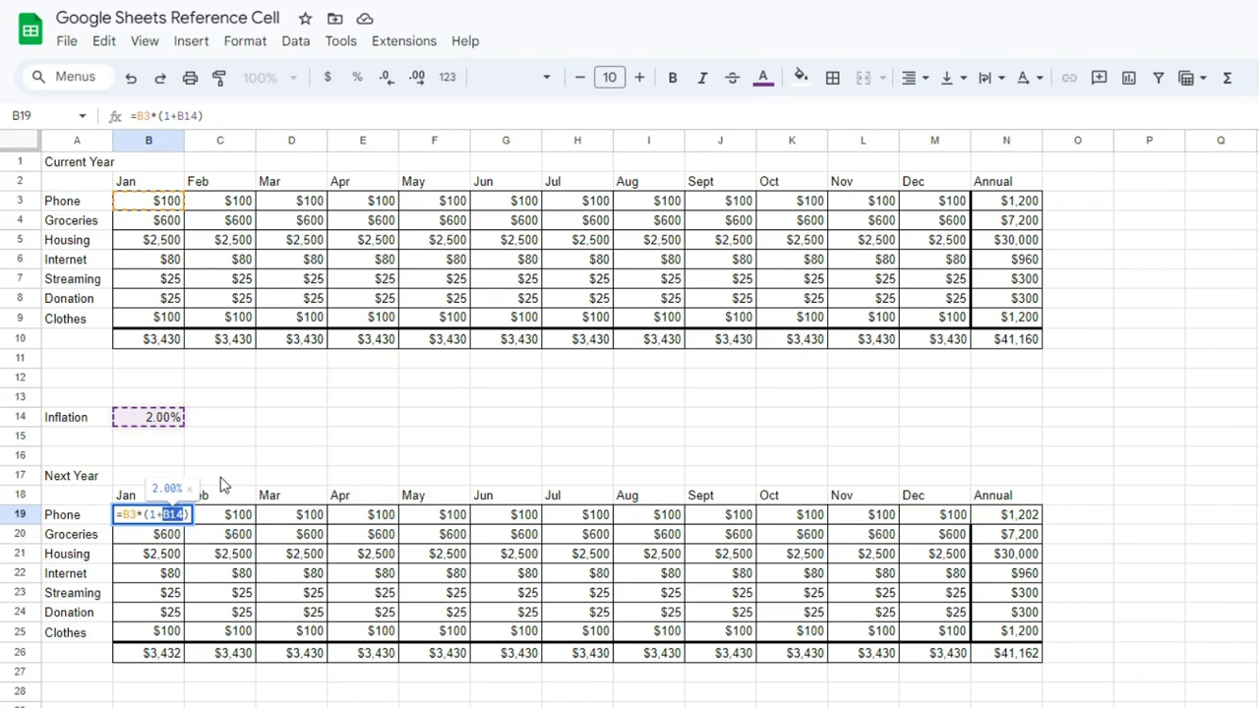
key("Return")
Fill the Next Year Phone formula from January in B19 across to December in M19.
left_click(170, 515)
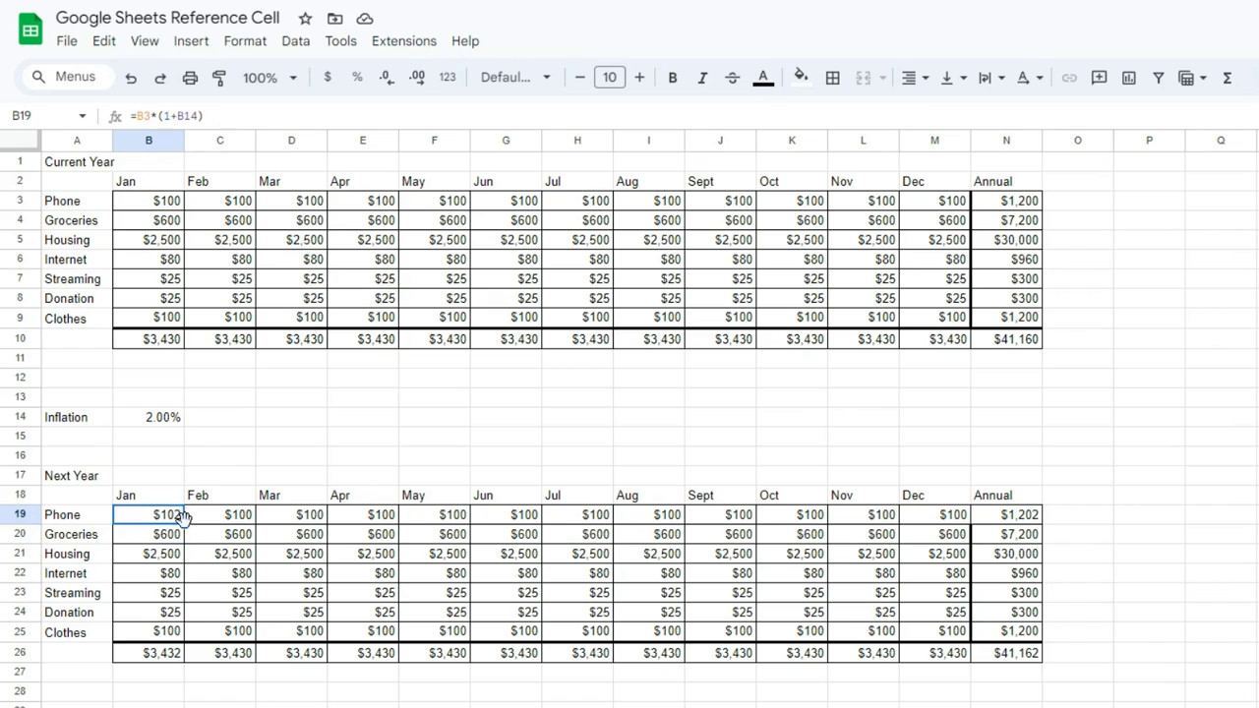
left_click_drag(185, 521, 932, 519)
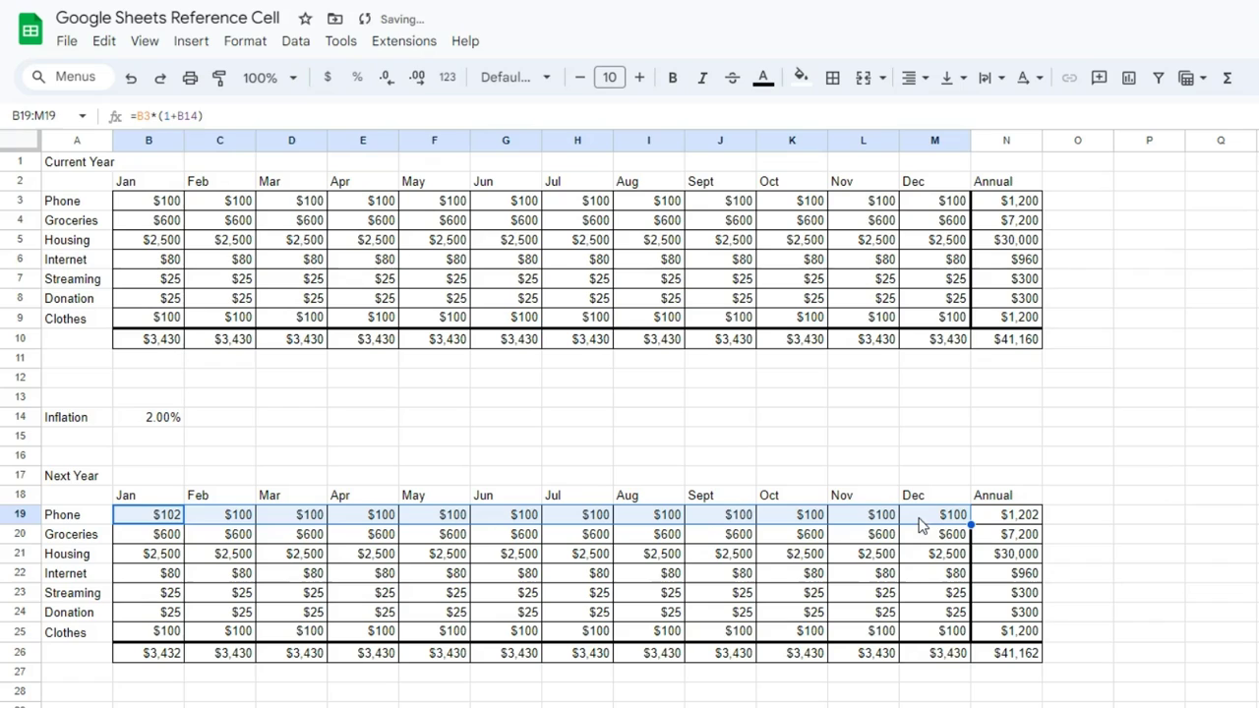
Compare the Current Year Phone amounts with the cell references in the Next Year January and February Phone formulas.
left_click(230, 201)
left_click(295, 204)
left_click(460, 207)
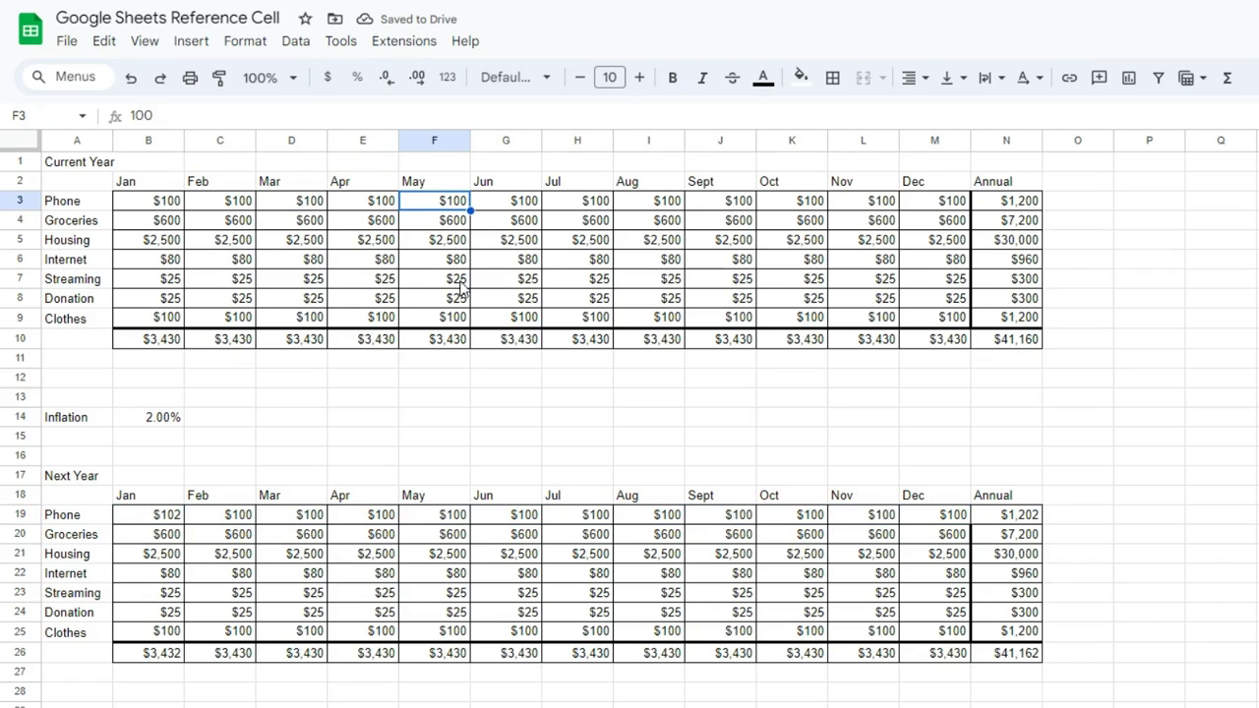
left_click(207, 514)
left_click(155, 521)
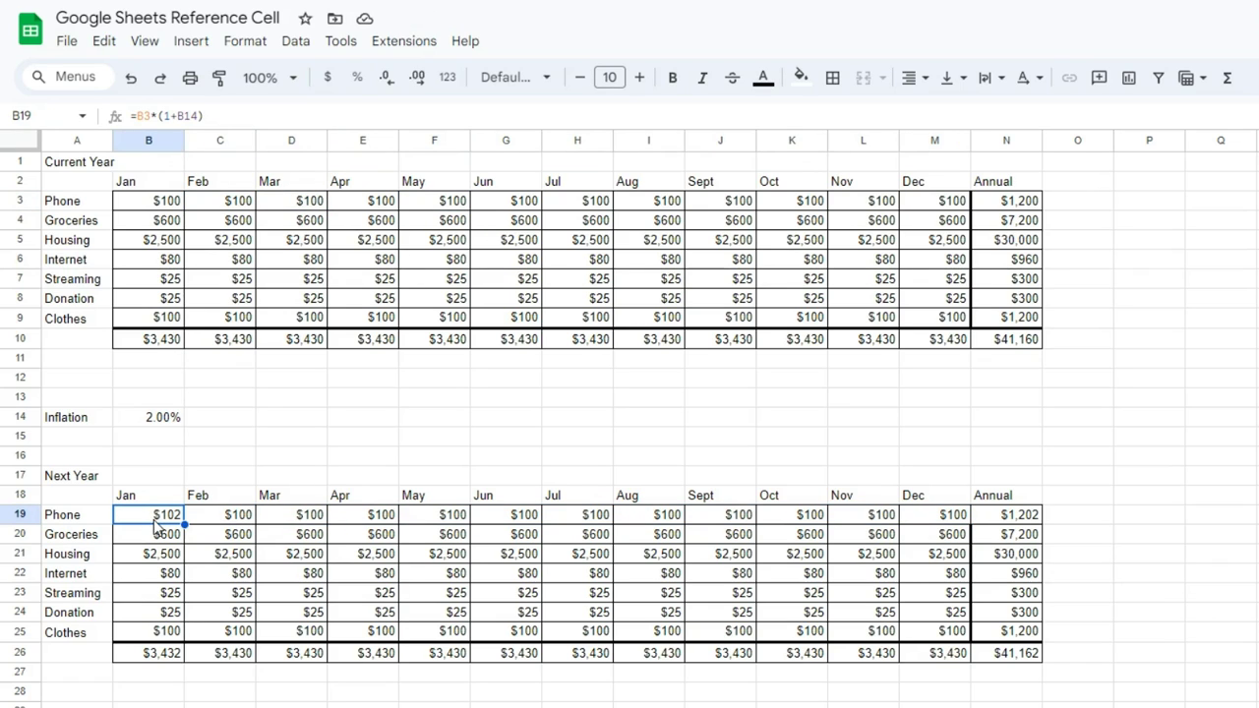
double_click(201, 521)
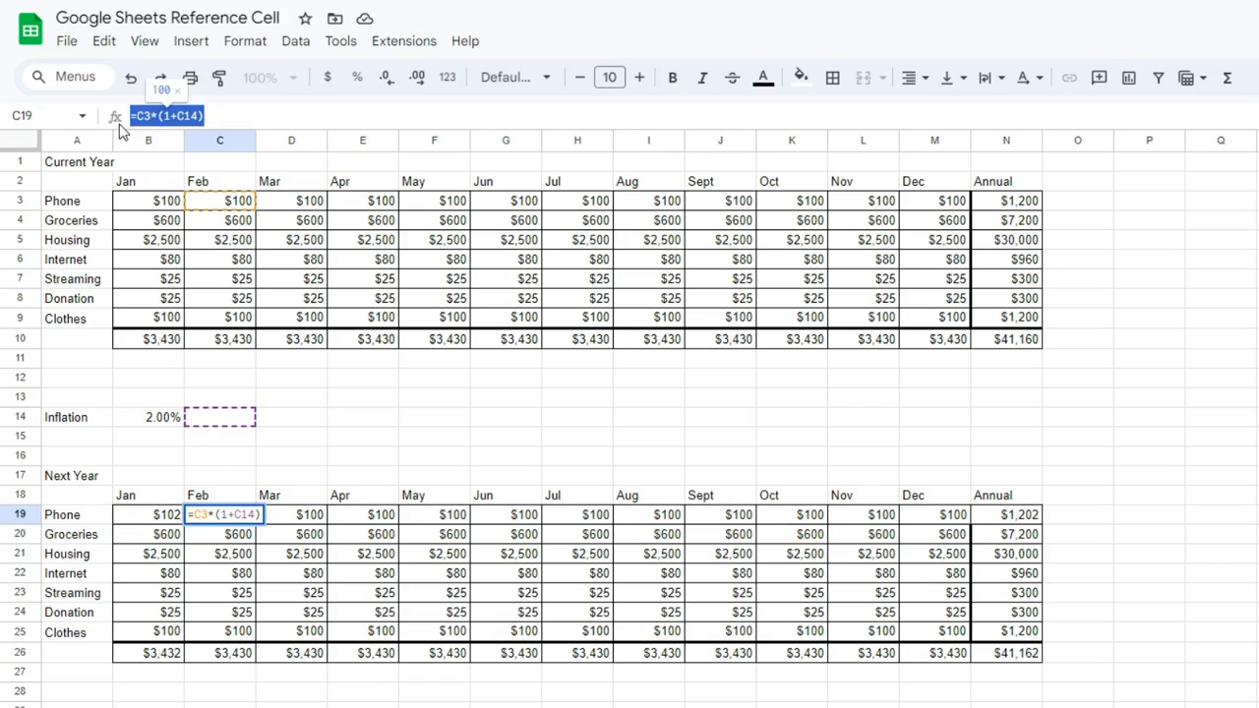
Step through the remaining Next Year Phone formulas in row 19 and check the row 14 inflation cells they refer to.
left_click(293, 522)
key("Right")
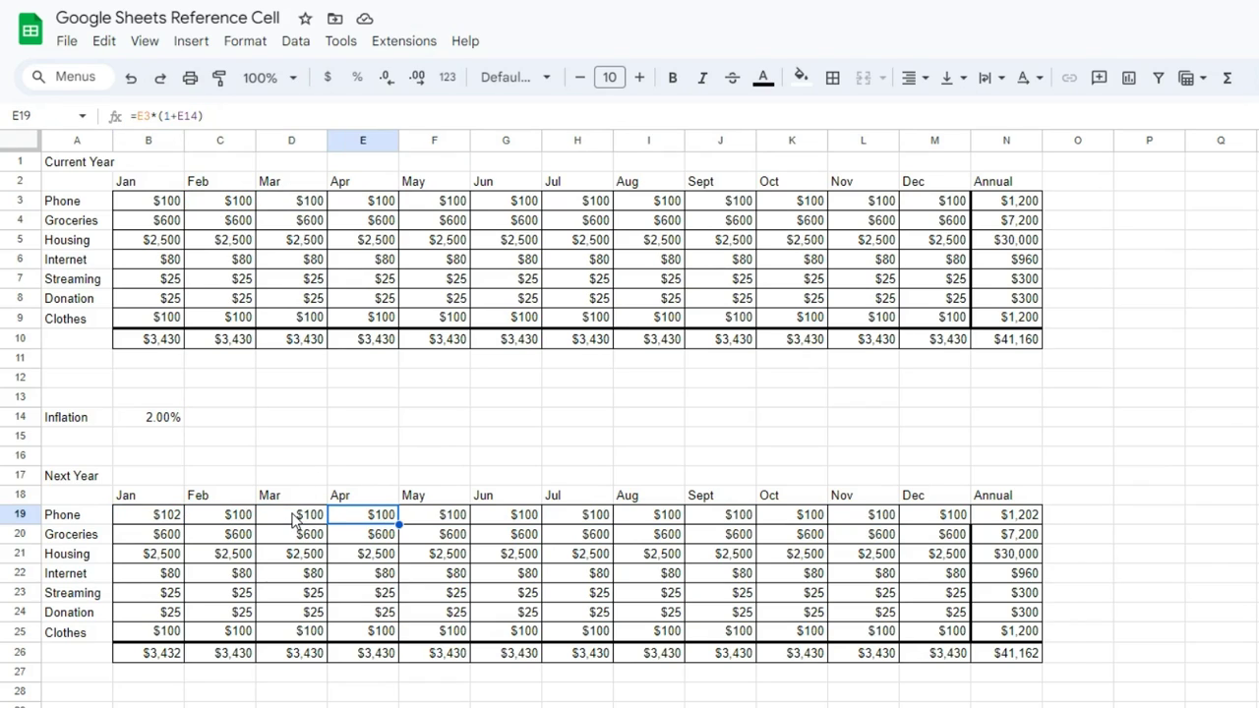
key("Right")
key("Right")
key("Right")
key("Right")
key("Right")
key("Right")
key("Right")
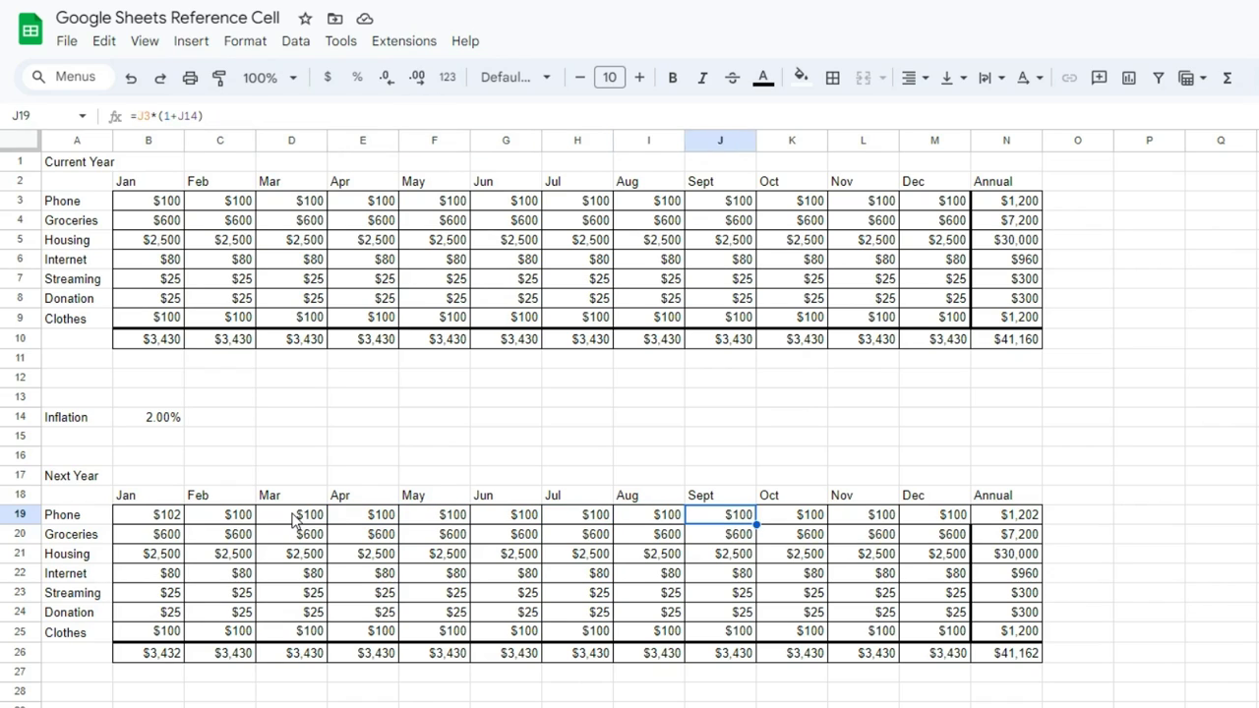
key("Left")
key("Left")
key("Left")
key("Left")
key("Left")
key("Left")
key("Left")
key("Left")
key("Left")
key("Left")
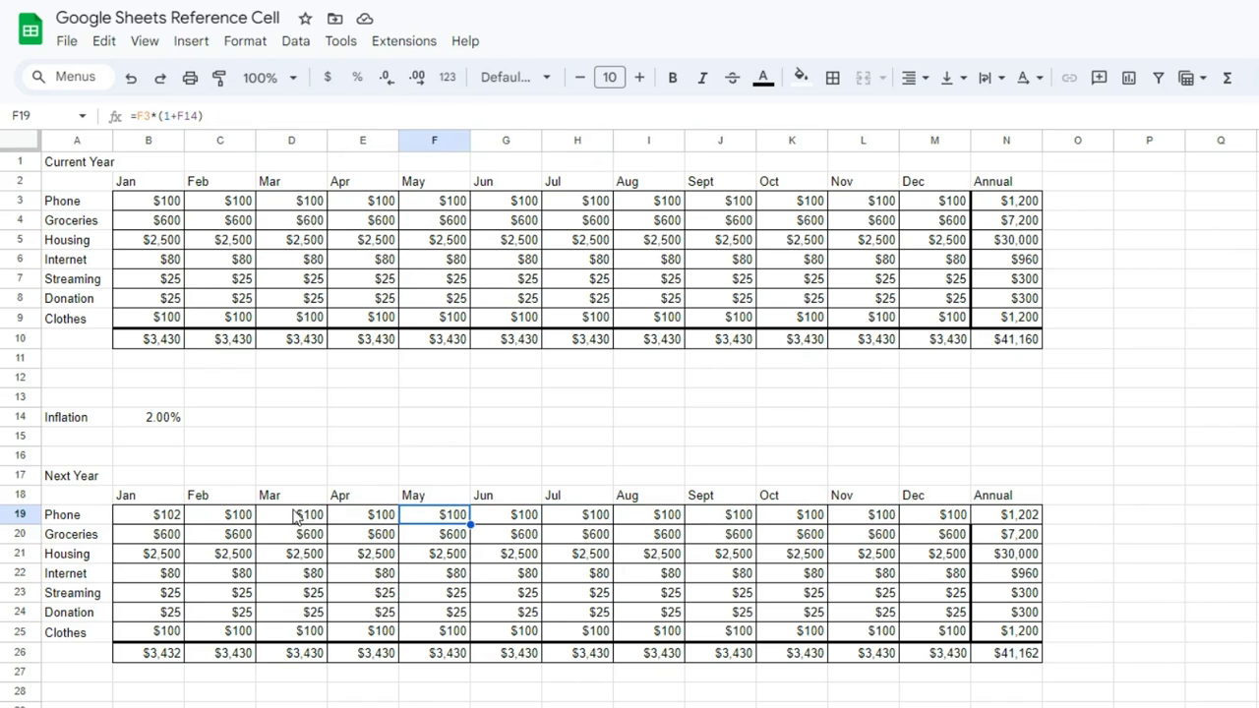
left_click(154, 421)
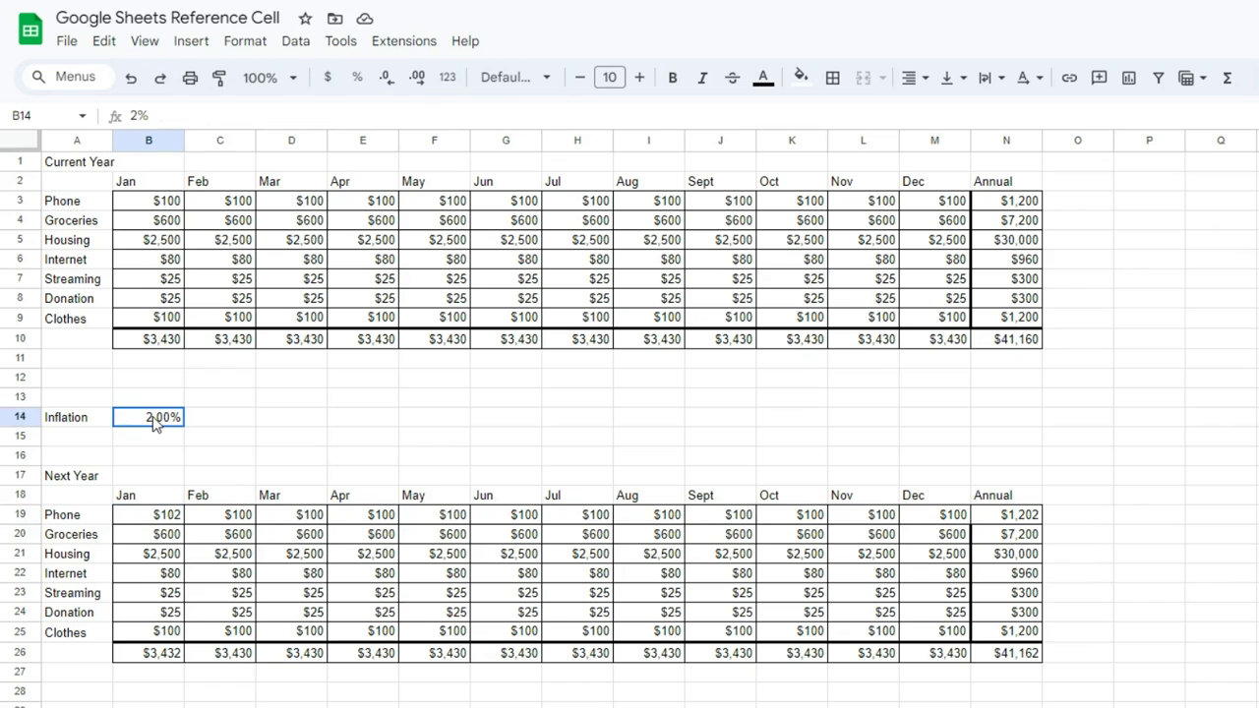
left_click_drag(154, 421, 932, 433)
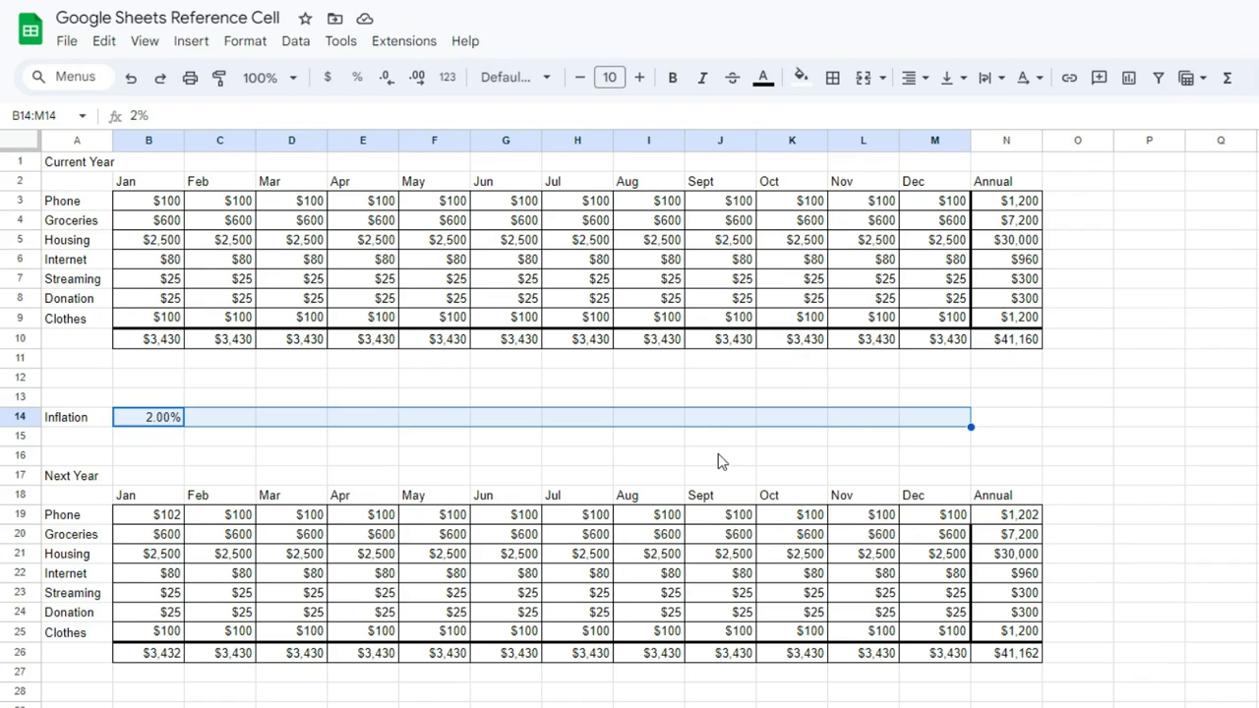
left_click(180, 514)
left_click(139, 425)
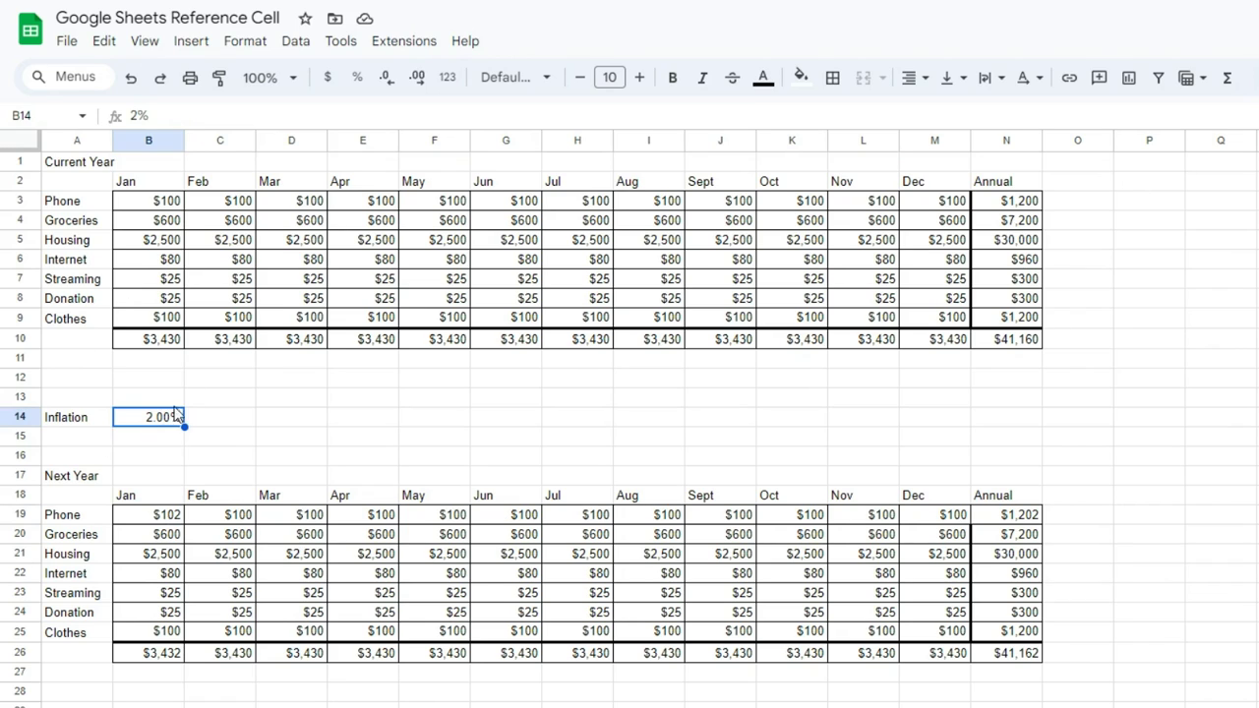
Make the inflation reference in B19 absolute so the formula reads =B3*(1+$B$14).
left_click(136, 523)
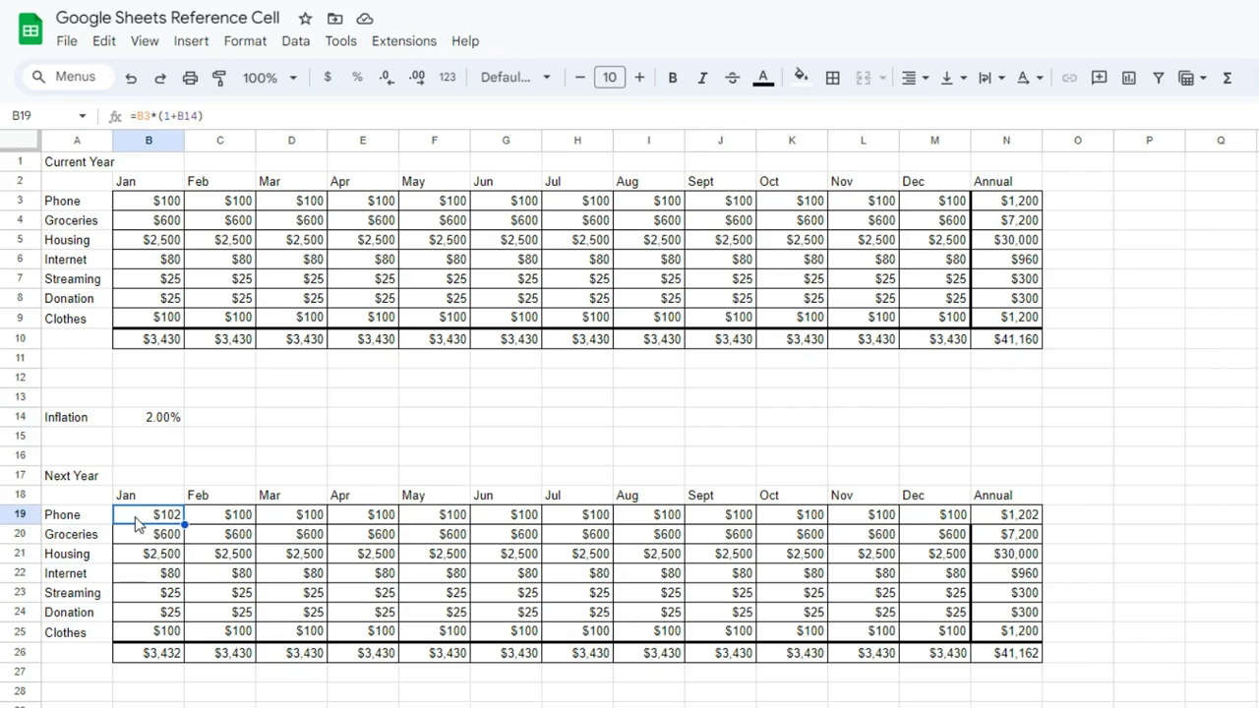
left_click(176, 115)
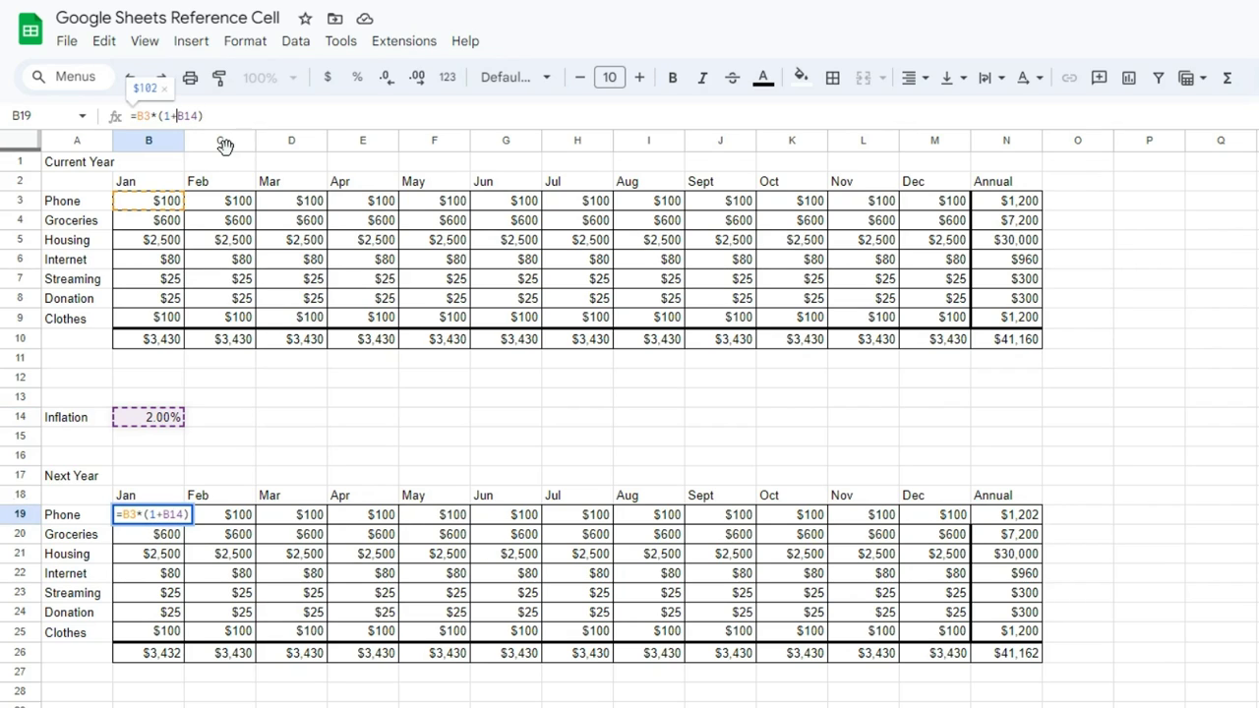
type("$")
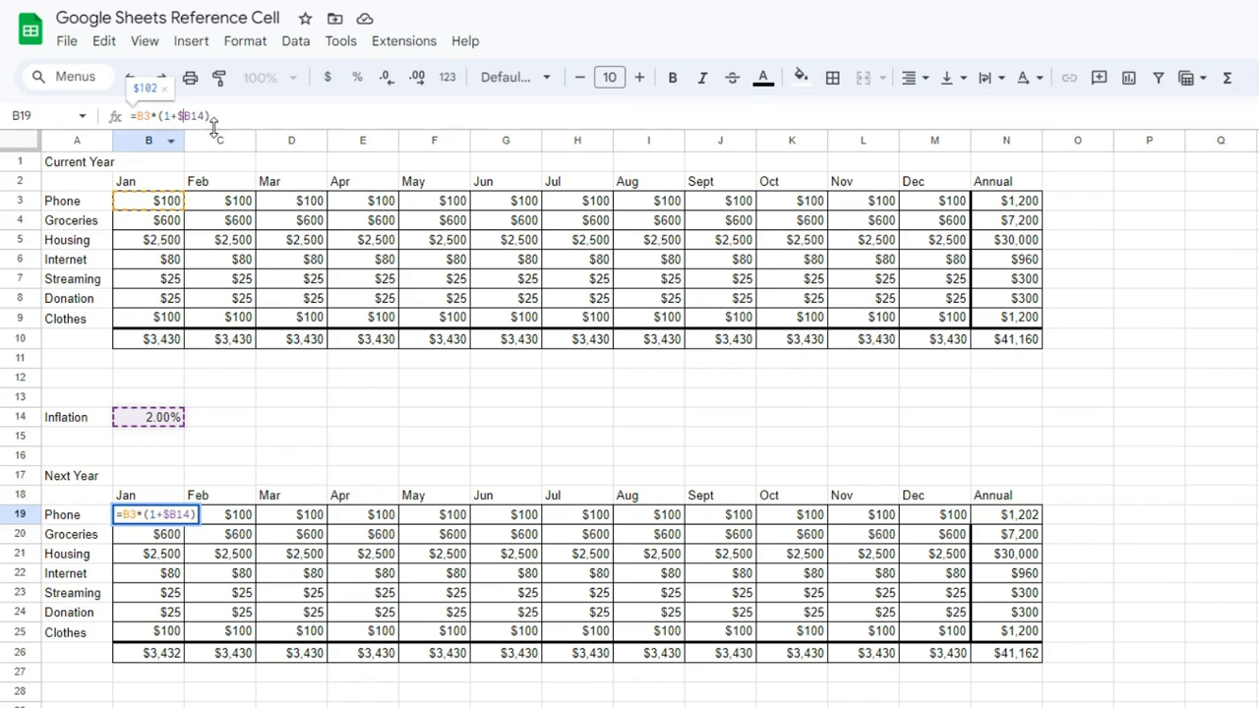
key("Right")
type("$")
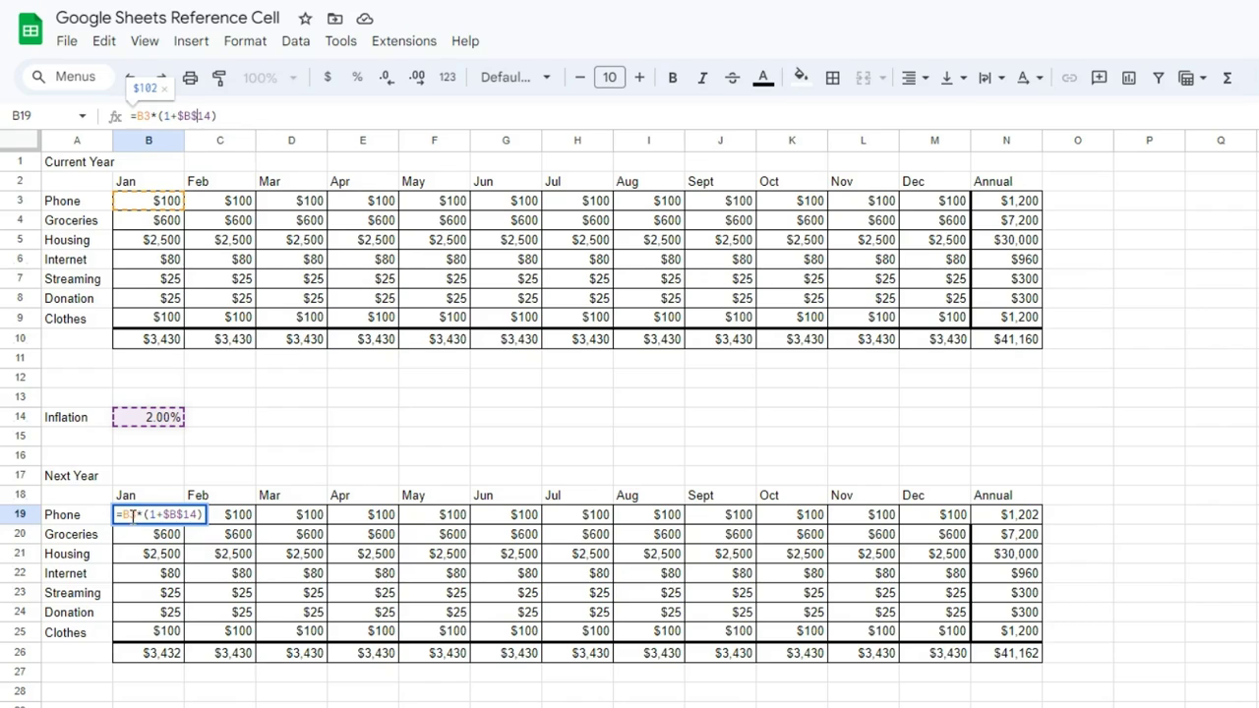
key("Return")
Fill the corrected Phone formula with the $B$14 reference from B19 across to December in M19.
left_click(175, 517)
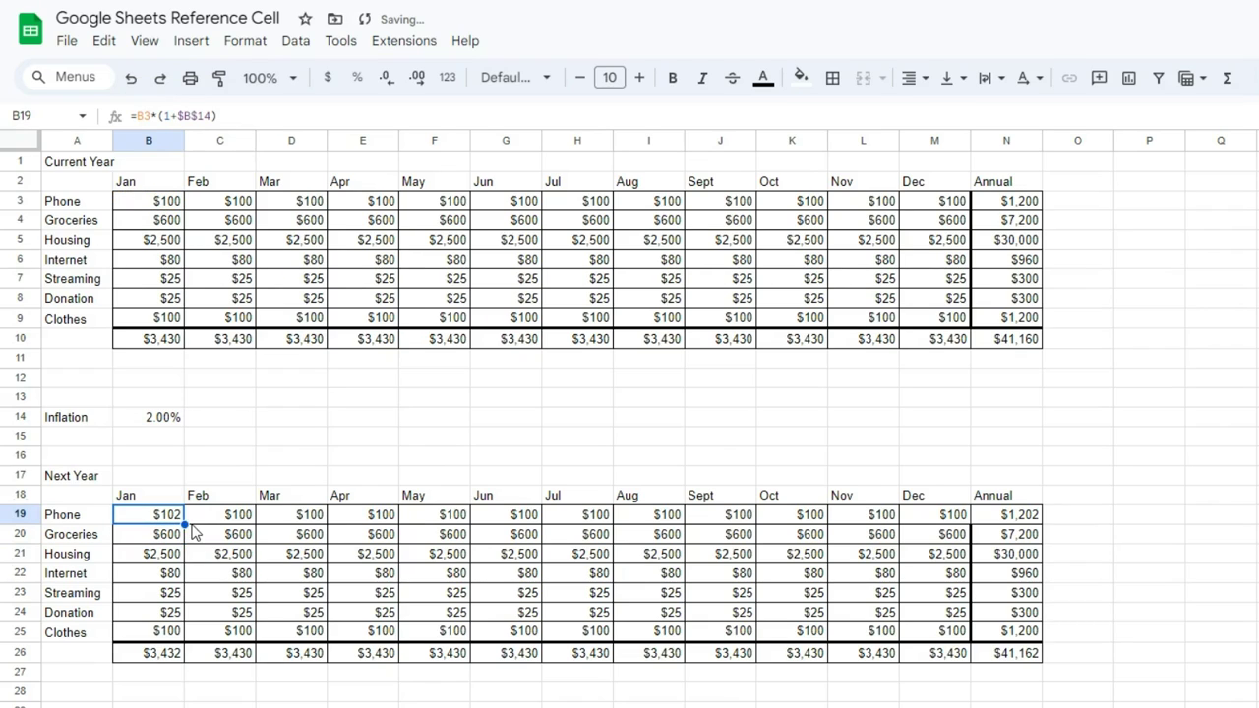
left_click_drag(184, 524, 939, 522)
left_click(246, 521)
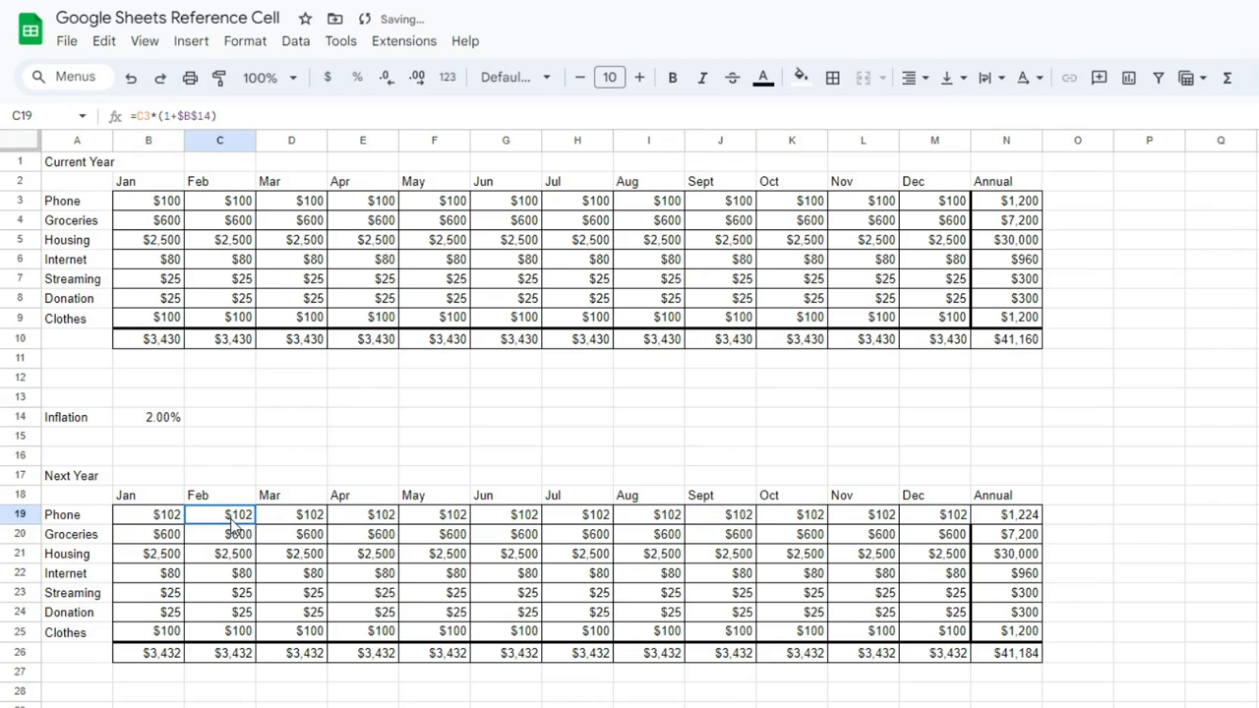
Fill the B19 formula down to Clothes in B25 and extend the January column's formulas across to December in column M.
left_click(179, 521)
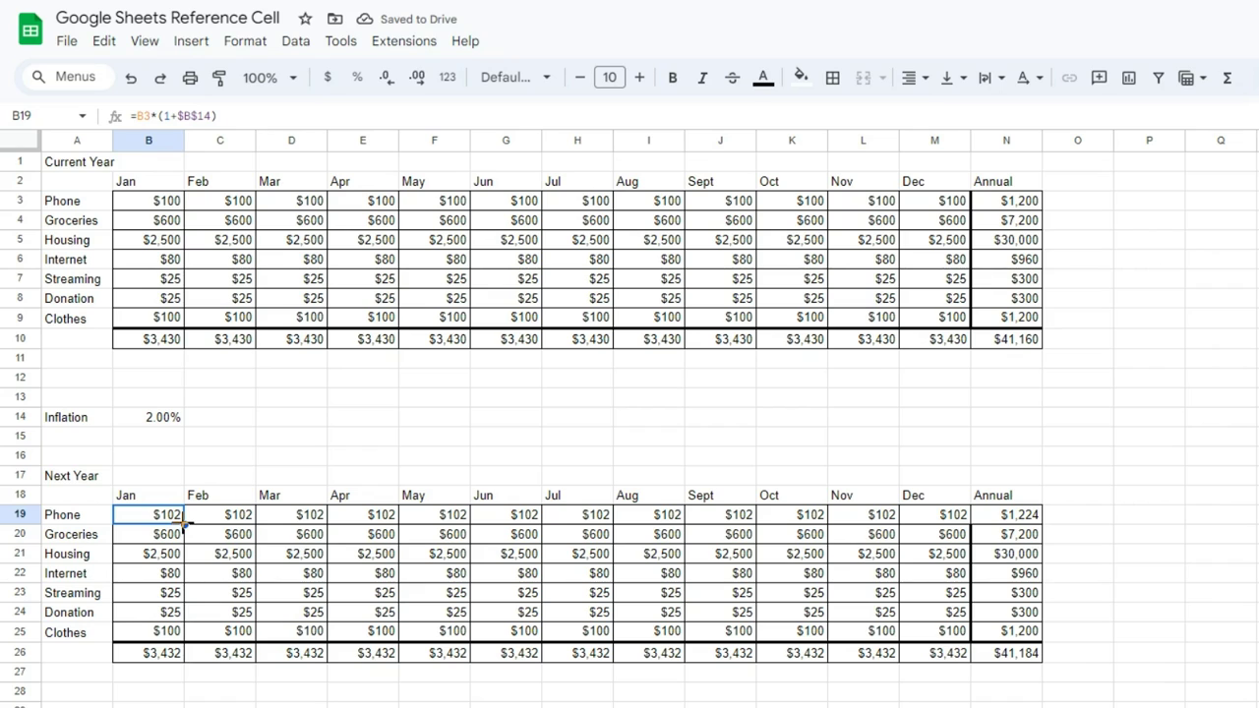
left_click_drag(184, 524, 167, 637)
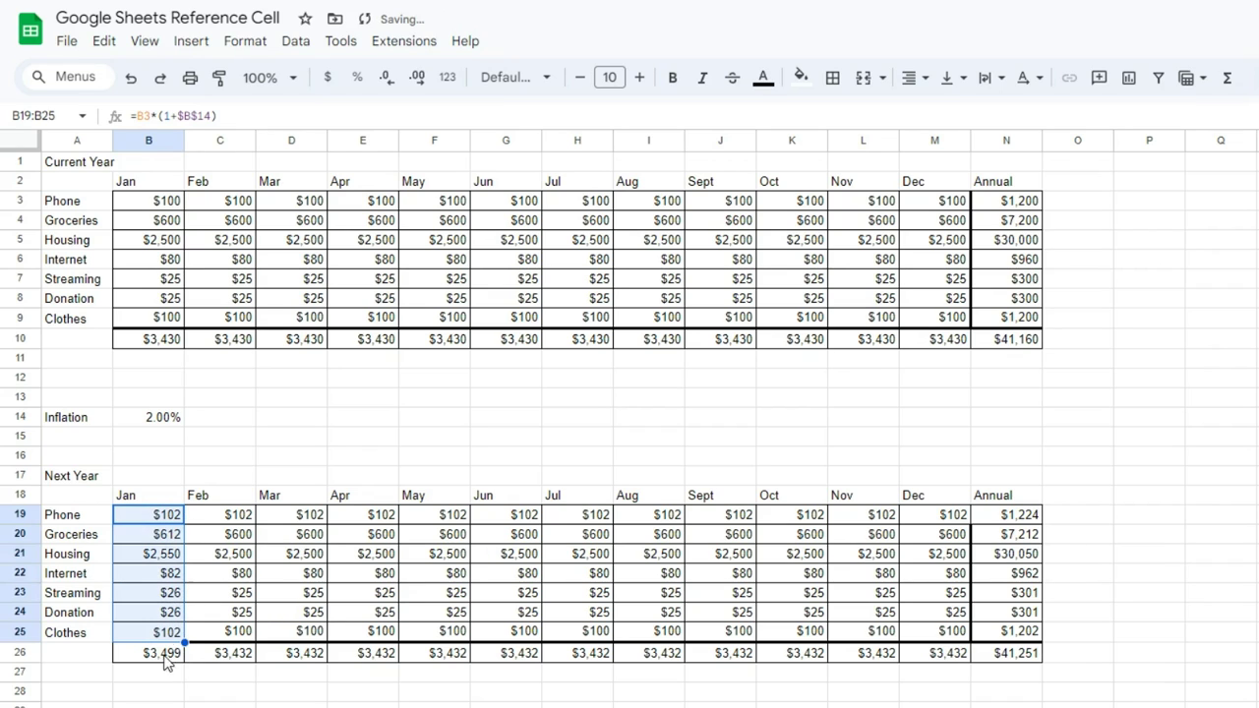
Spot-check the formulas in several Next Year cells, including Housing in March and June and Phone in January.
left_click(299, 556)
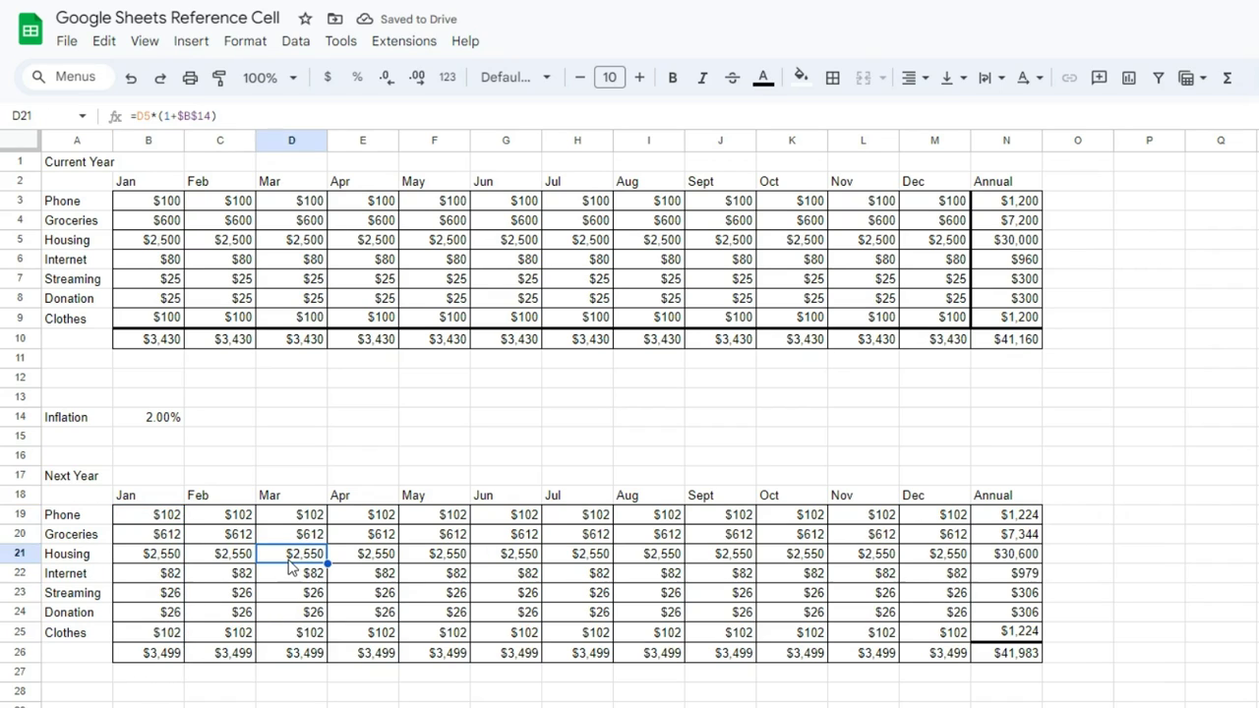
left_click(388, 557)
left_click(600, 557)
left_click(804, 593)
left_click(529, 555)
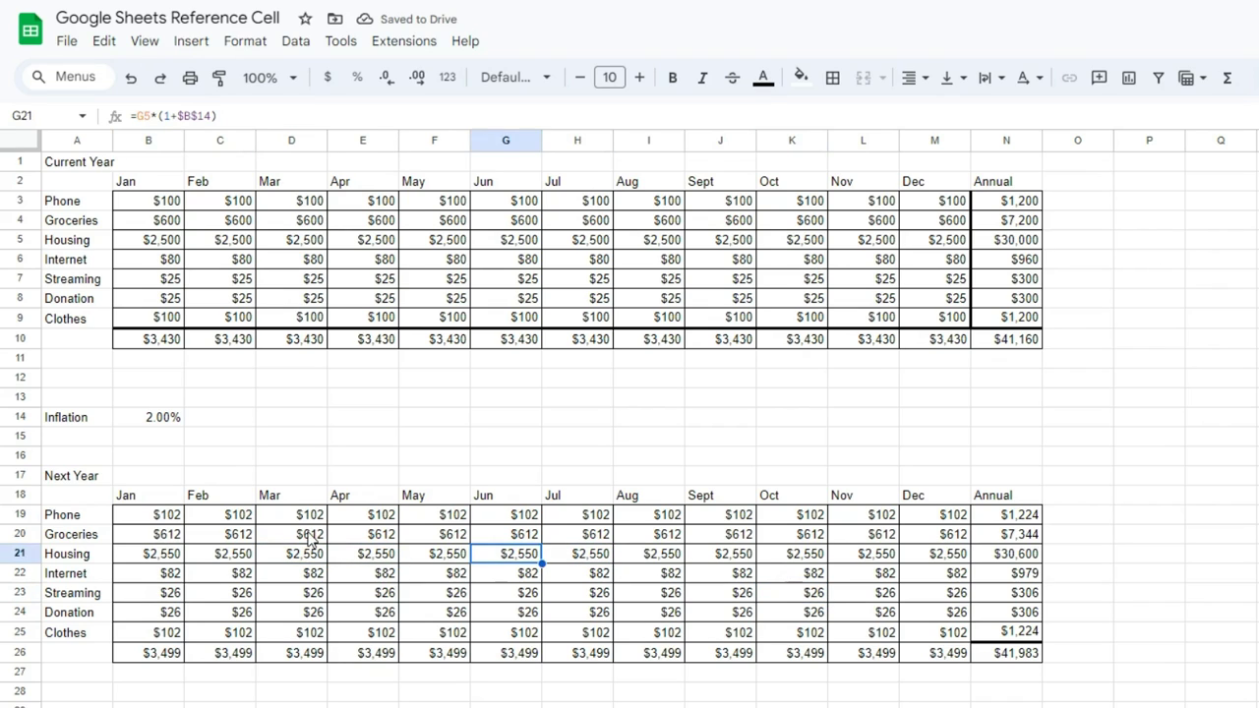
left_click(231, 532)
left_click(166, 514)
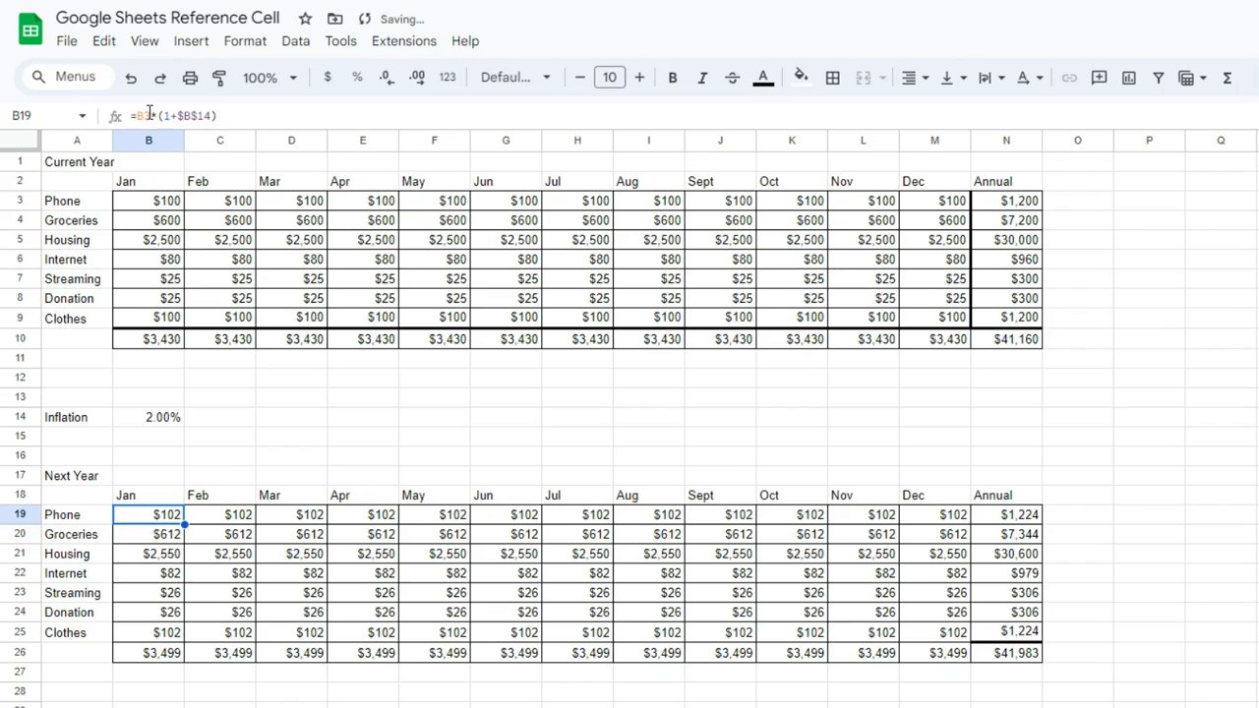
Check the formulas in scattered Next Year cells, including Groceries in February, Streaming in May, and Housing in January and November.
left_click(236, 538)
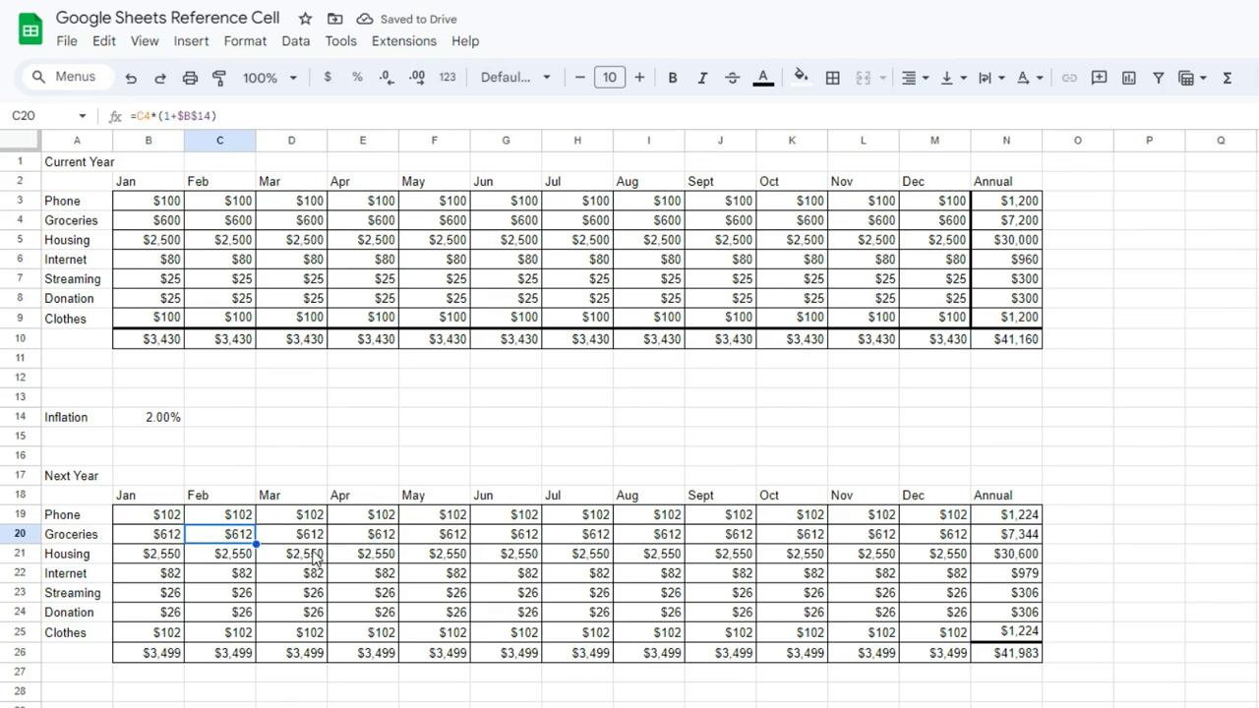
left_click(606, 557)
left_click(437, 596)
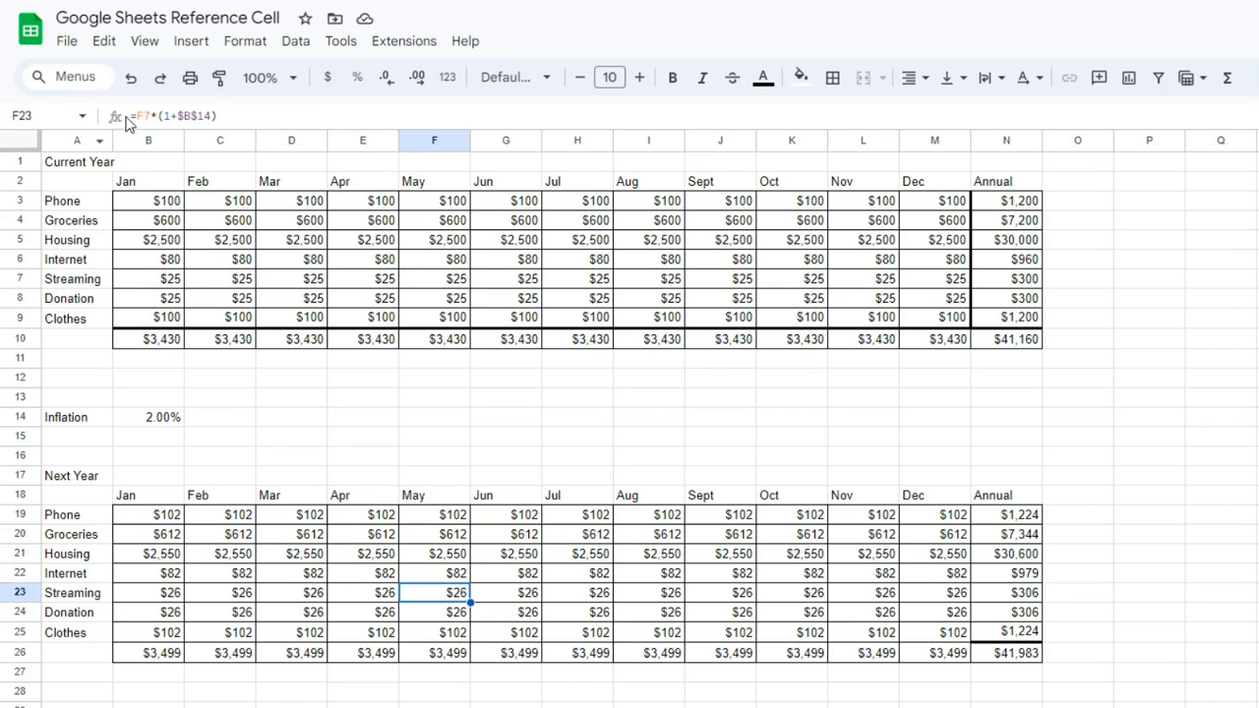
left_click(297, 578)
left_click(250, 588)
left_click(173, 556)
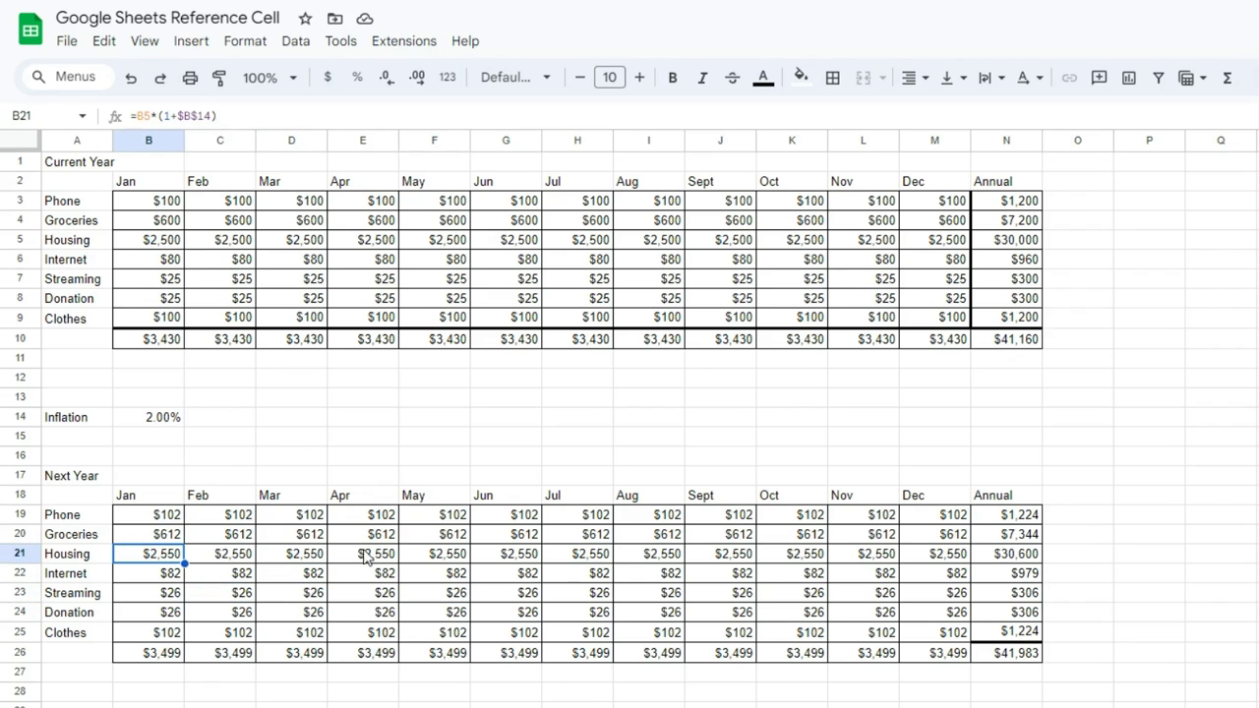
left_click(737, 556)
left_click(895, 559)
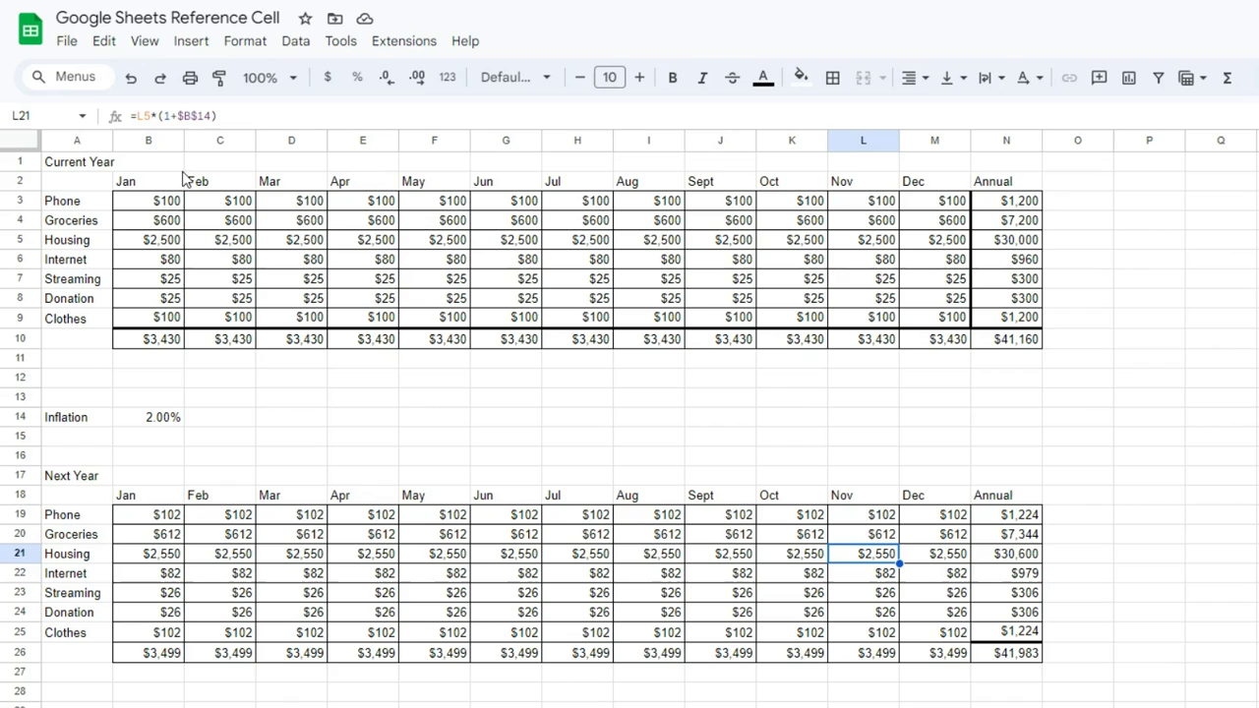
Inspect more Next Year formulas across the Housing, Internet, Streaming and Donation rows, including Internet in December and Housing in April.
left_click(223, 557)
left_click(163, 560)
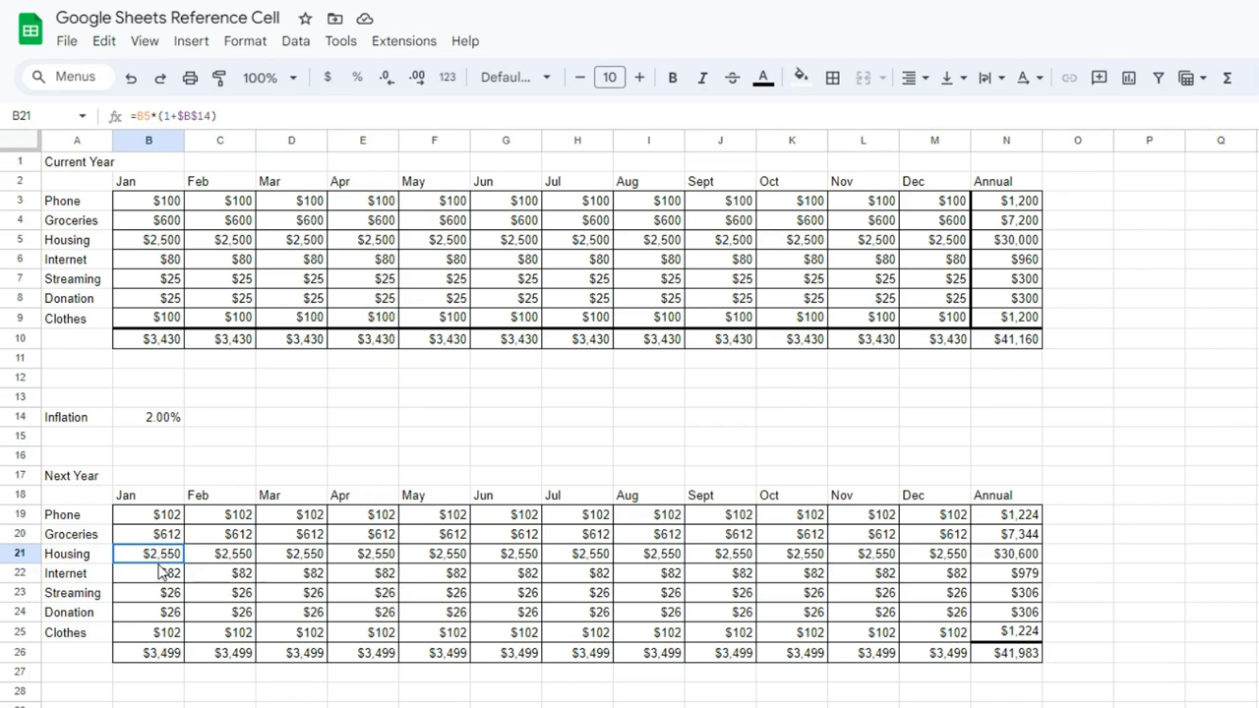
left_click(167, 596)
left_click(501, 598)
left_click(793, 615)
left_click(934, 574)
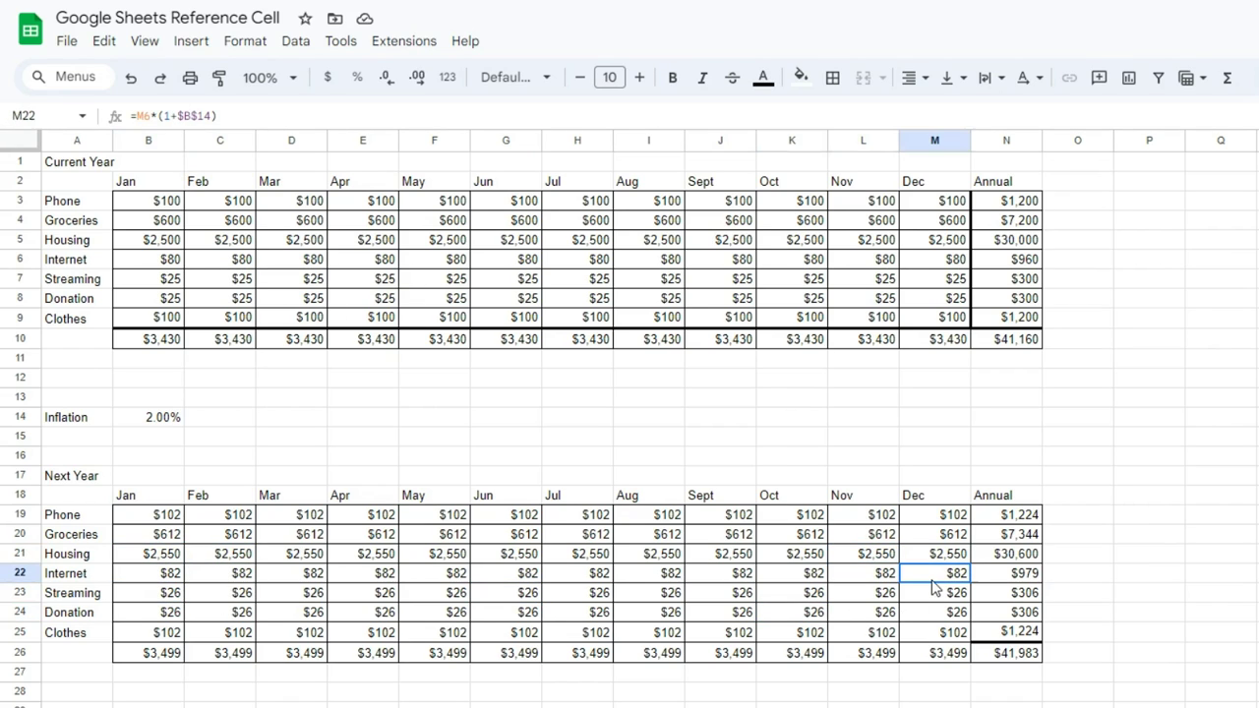
left_click(621, 556)
left_click(343, 557)
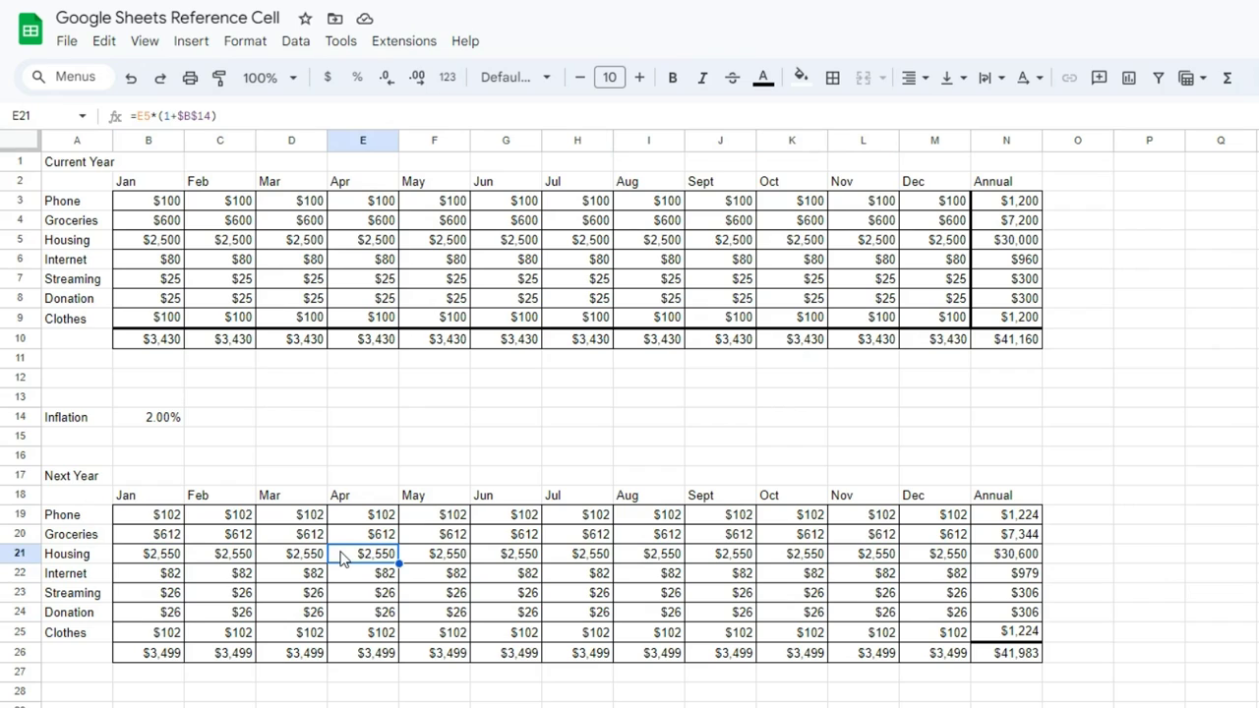
Set the inflation rate in B14 to 5%.
left_click(141, 425)
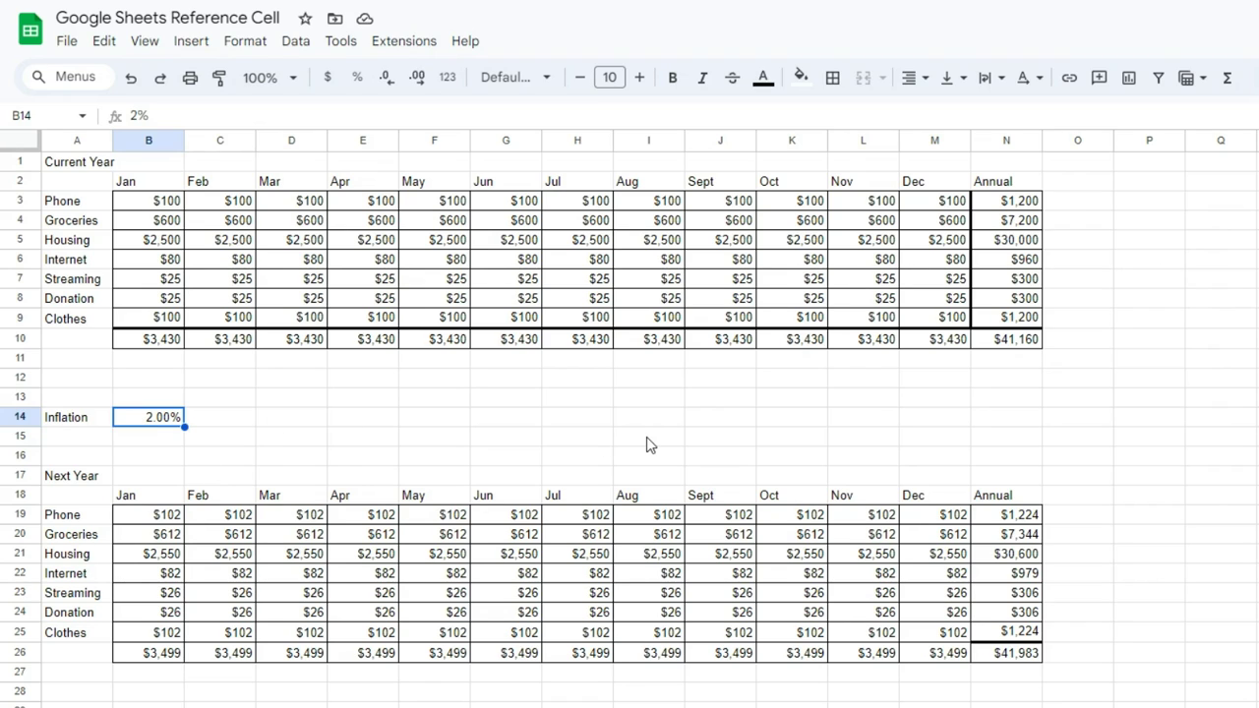
type("5")
key("Return")
Change the inflation rate in B14 to 10%.
key("Up")
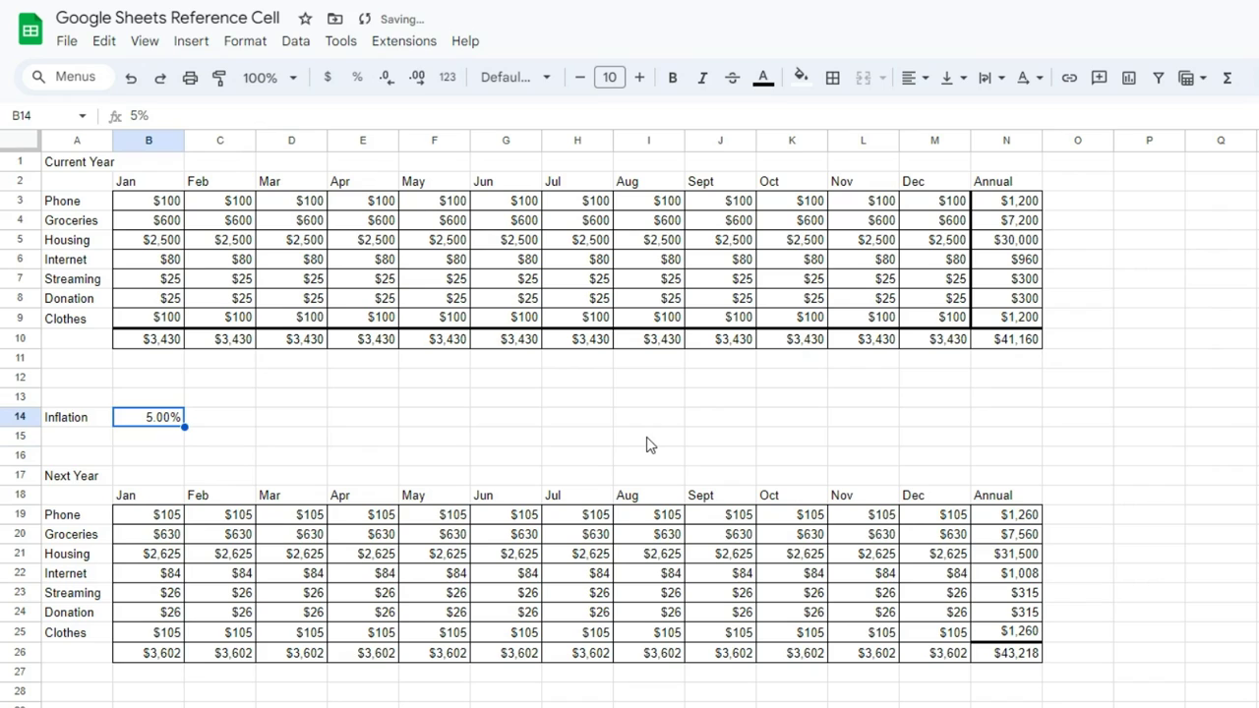
type("10")
key("Return")
Highlight the Next Year monthly amounts in B19:M25 and the inflation label and rate in A14:B14 to review them.
left_click_drag(161, 512, 941, 640)
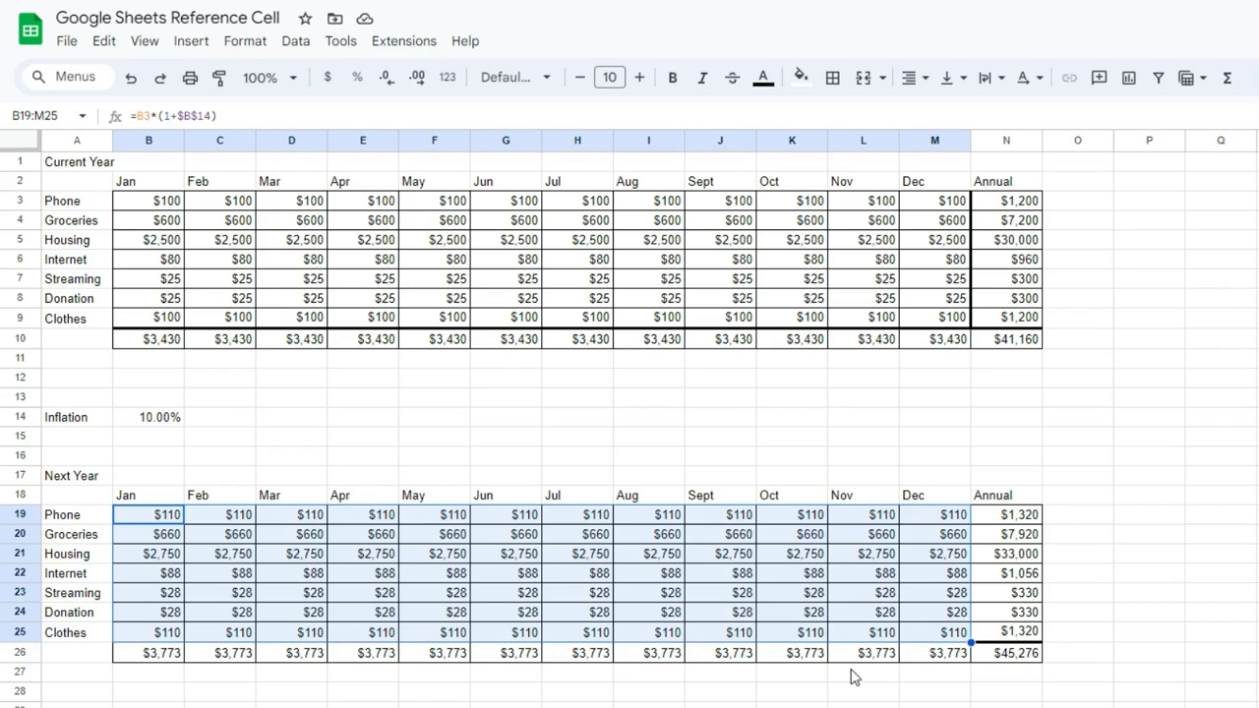
left_click(135, 421)
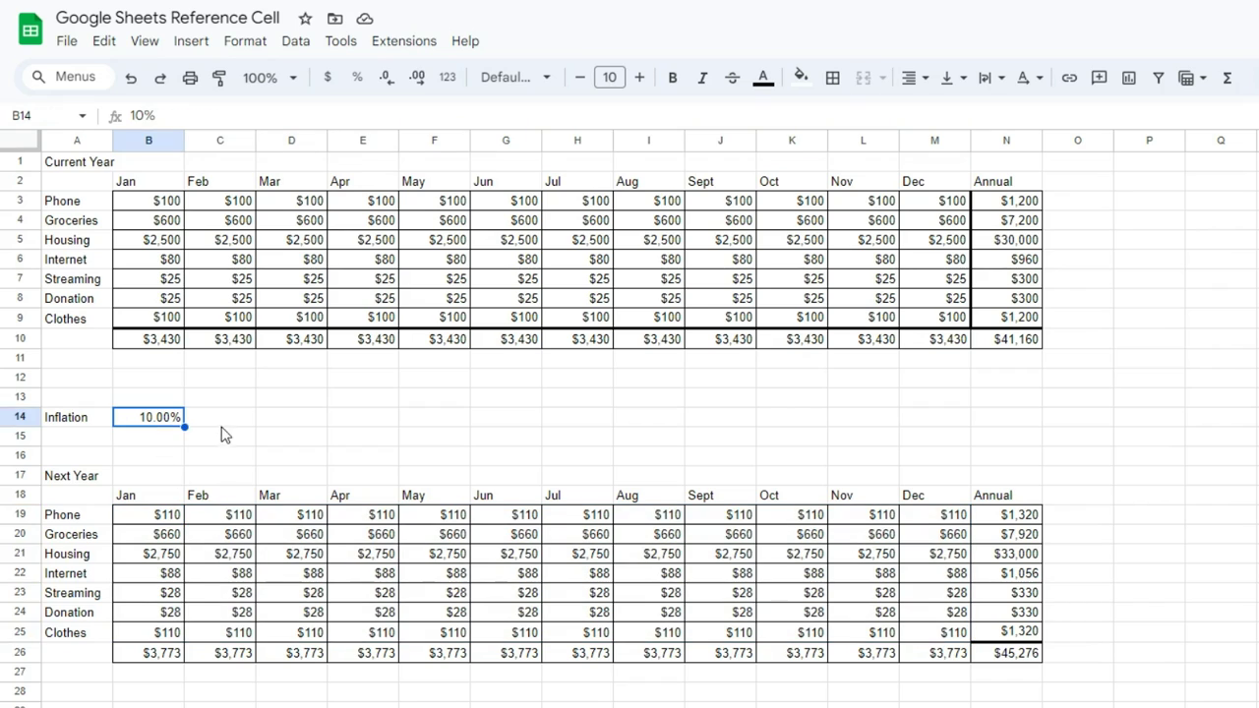
left_click_drag(93, 428, 161, 430)
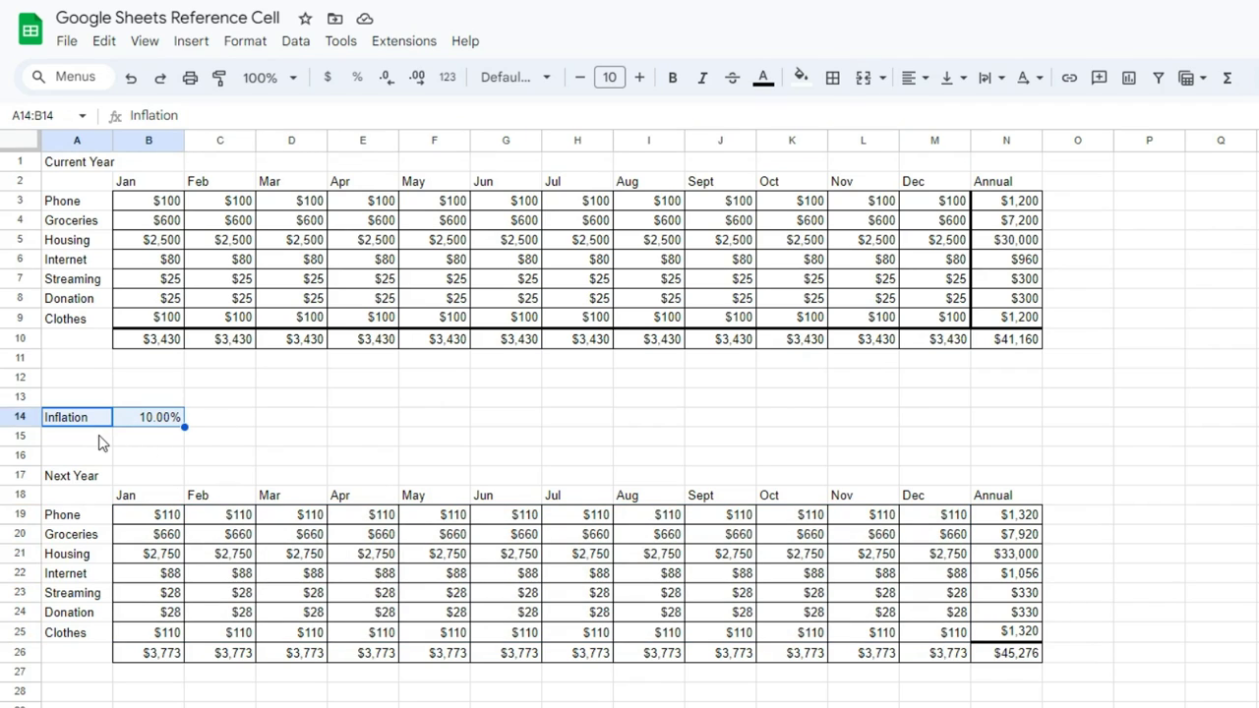